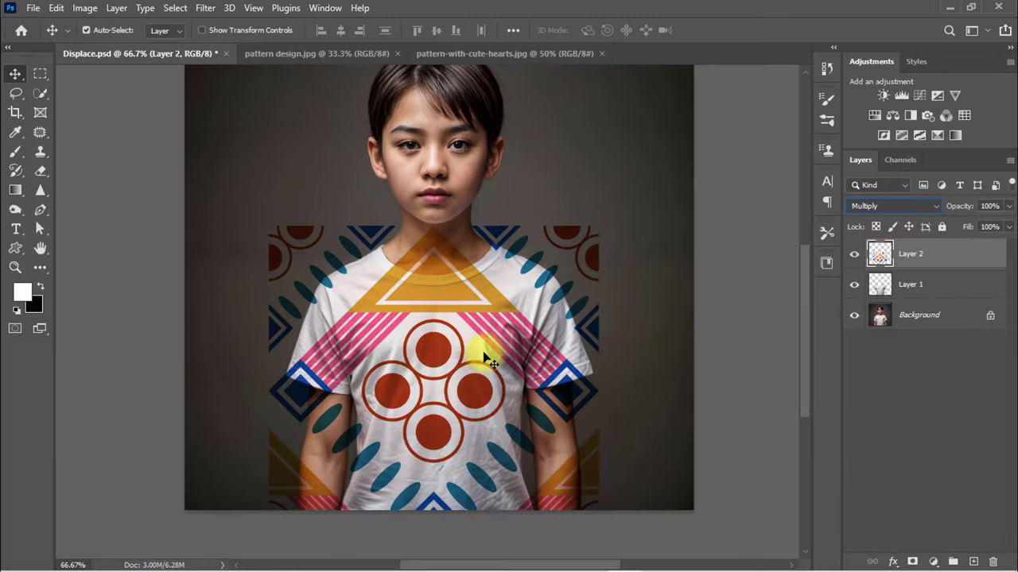
# - Erase a small part of the blue chevron near the neckline with a smaller eraser brush
pyautogui.press('[')
pyautogui.press('[')
pyautogui.press('[')
pyautogui.moveTo(380, 232); pyautogui.dragTo(339, 244)
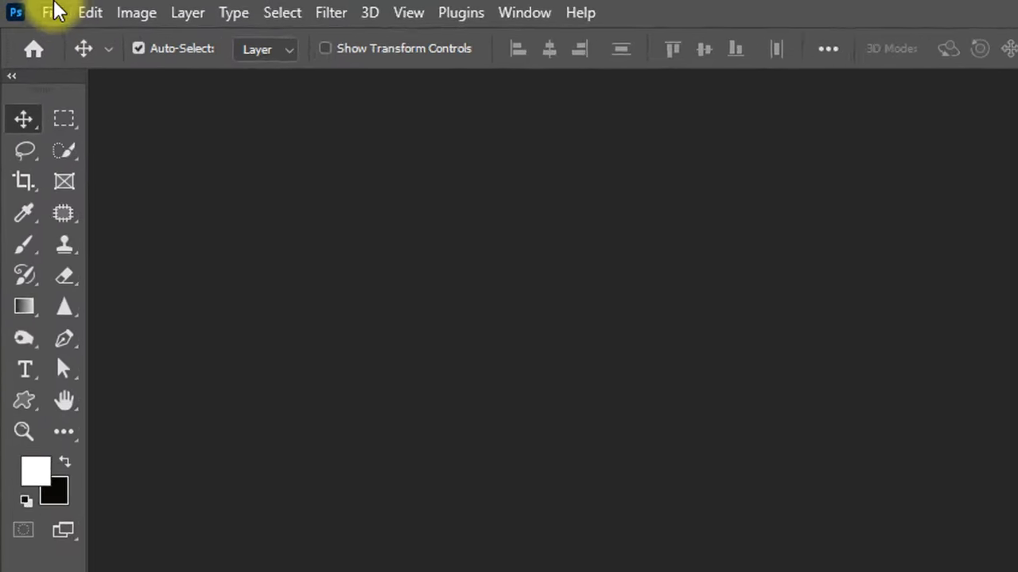
# - Open the boy photo together with the pattern design and cute hearts pattern images
pyautogui.click(32, 7)
pyautogui.click(119, 69)
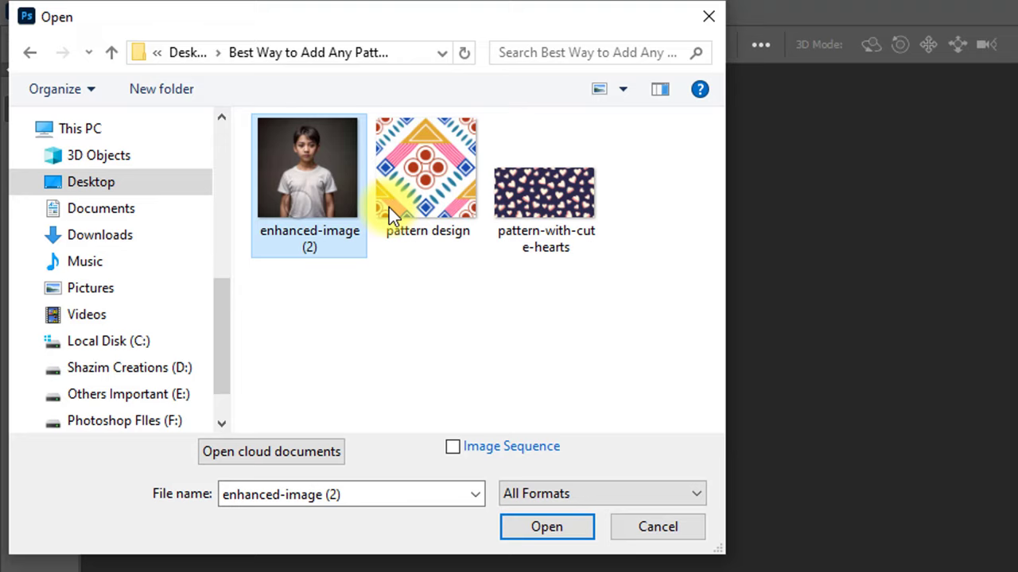
pyautogui.keyDown('ctrl'); pyautogui.click(436, 207); pyautogui.keyUp('ctrl')
pyautogui.keyDown('ctrl'); pyautogui.click(518, 212); pyautogui.keyUp('ctrl')
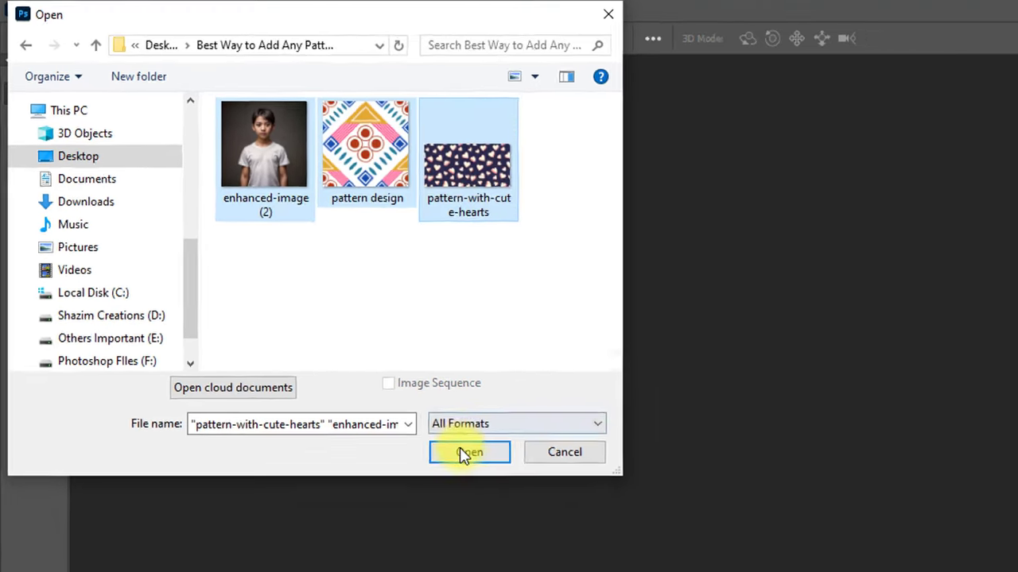
pyautogui.click(547, 527)
# - Select the boy's white t-shirt with the Quick Selection Tool, using a smaller brush around the collar
pyautogui.click(318, 53)
pyautogui.click(159, 54)
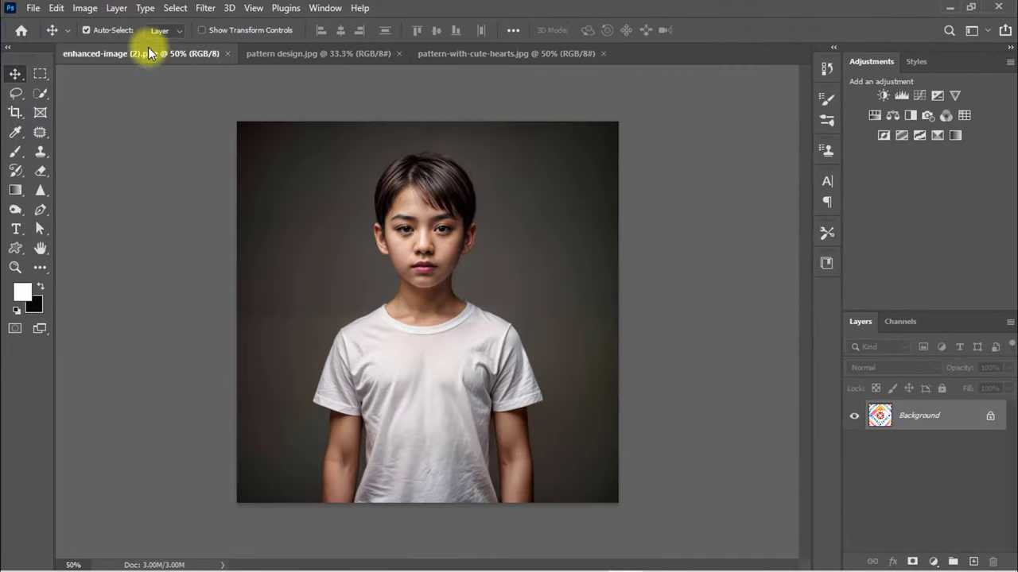
pyautogui.hotkey('ctrl', '1')
pyautogui.click(71, 159)
pyautogui.rightClick(73, 170)
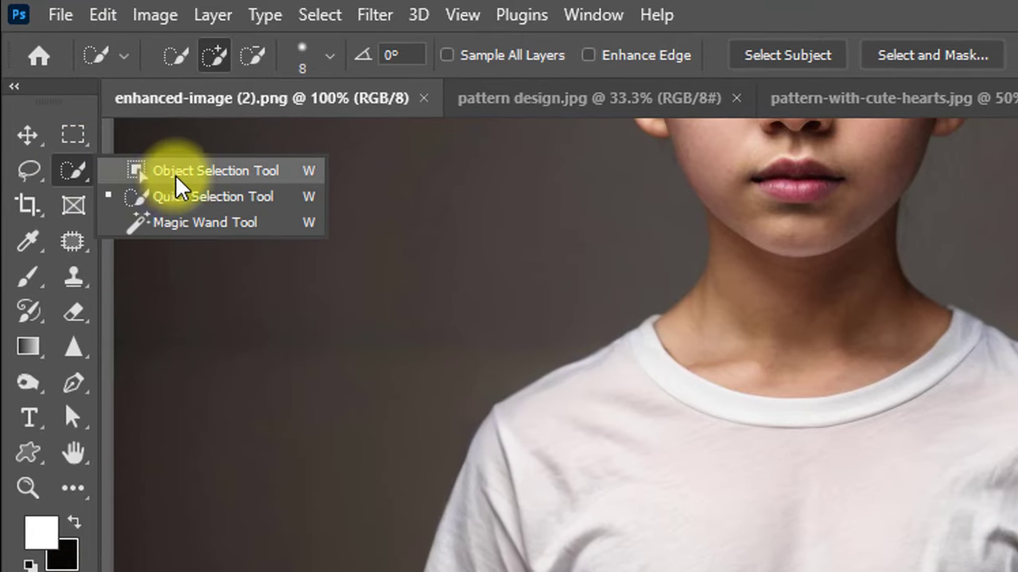
pyautogui.click(184, 200)
pyautogui.keyDown('alt'); pyautogui.click(352, 386); pyautogui.keyUp('alt')
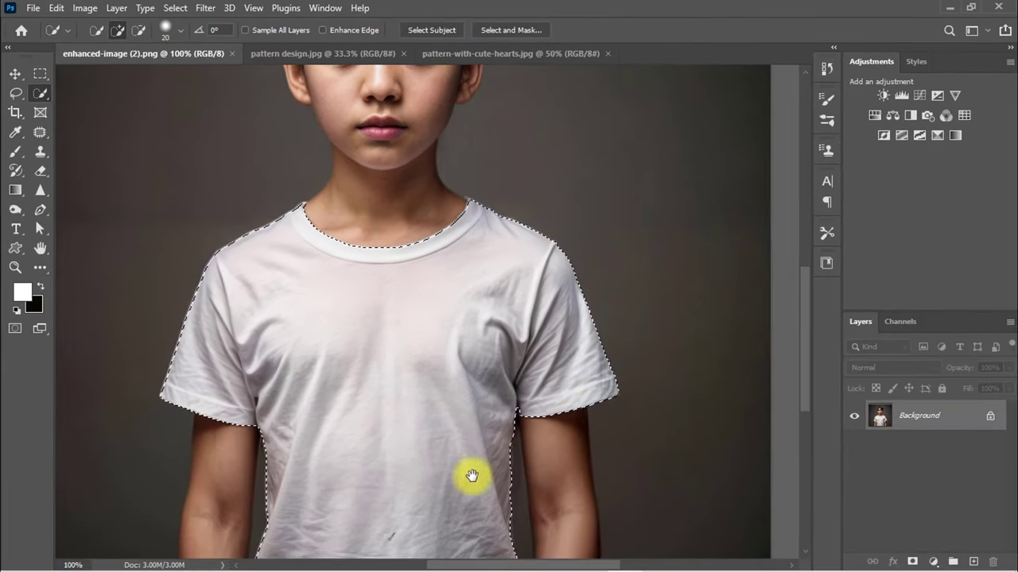
pyautogui.scroll(5, 562, 268)
pyautogui.press('[')
pyautogui.press('[')
pyautogui.press('[')
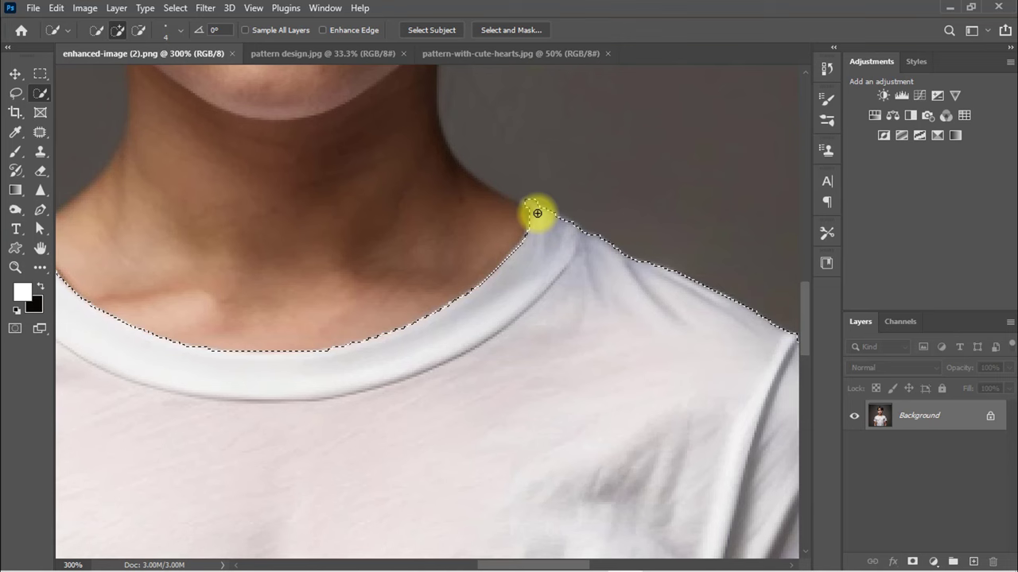
pyautogui.keyDown('alt'); pyautogui.click(382, 295); pyautogui.keyUp('alt')
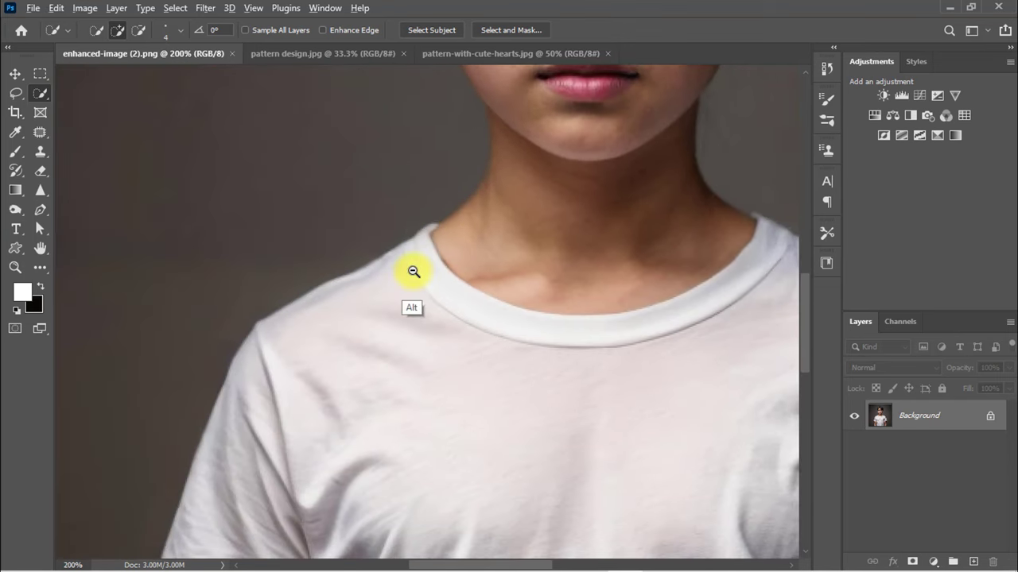
pyautogui.keyDown('alt'); pyautogui.click(415, 272); pyautogui.keyUp('alt')
pyautogui.keyDown('alt'); pyautogui.click(416, 272); pyautogui.keyUp('alt')
# - Duplicate the selected shirt onto its own layer and save the document as Photoshop file 'Displace'
pyautogui.hotkey('ctrl', 'j')
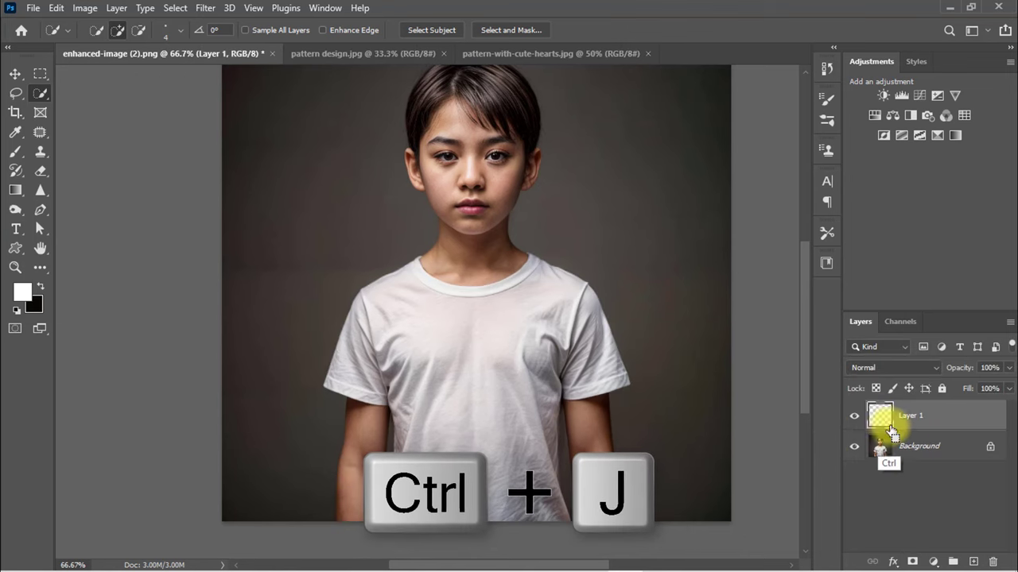
pyautogui.moveTo(929, 320); pyautogui.dragTo(914, 159)
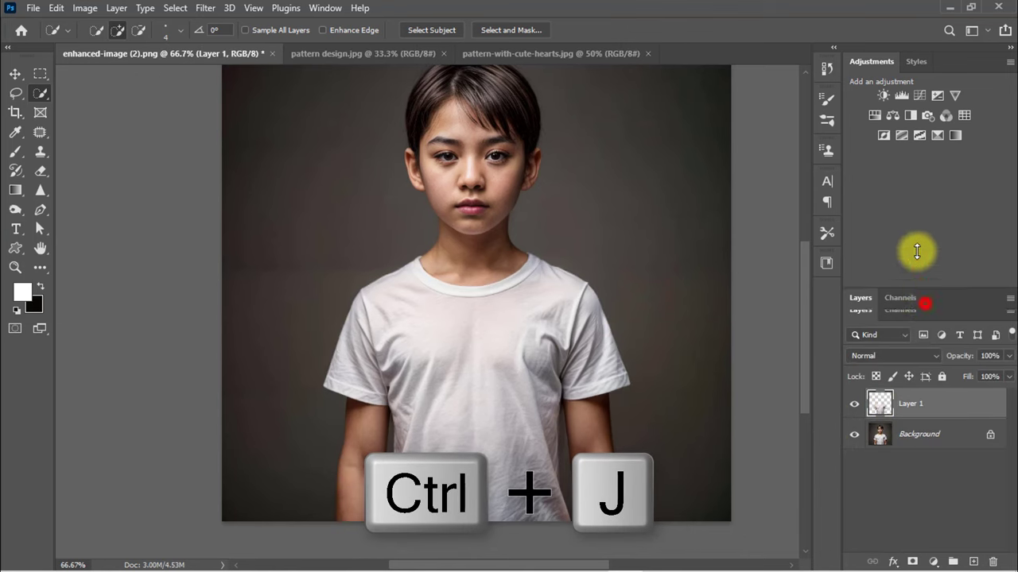
pyautogui.click(33, 8)
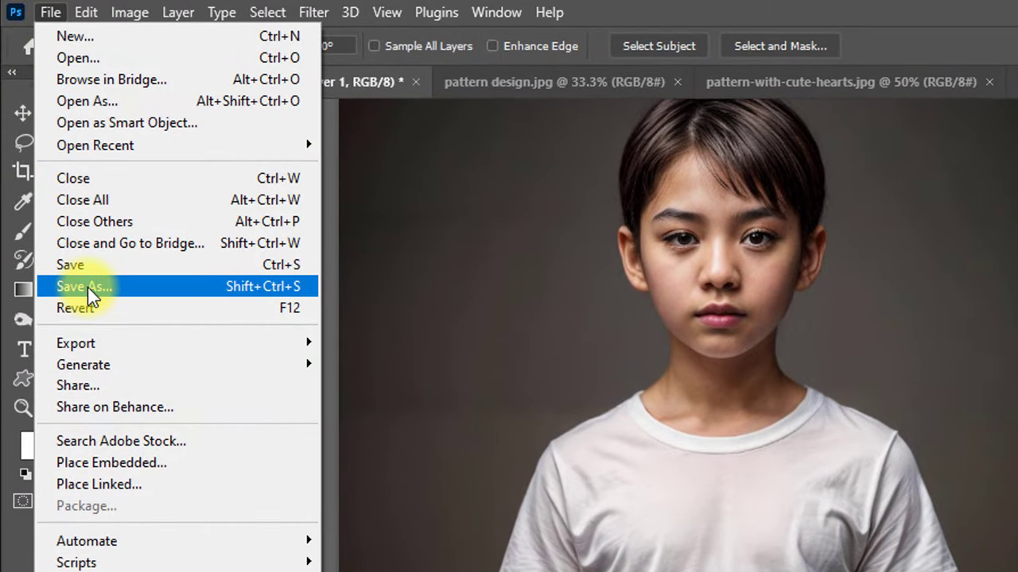
pyautogui.click(87, 287)
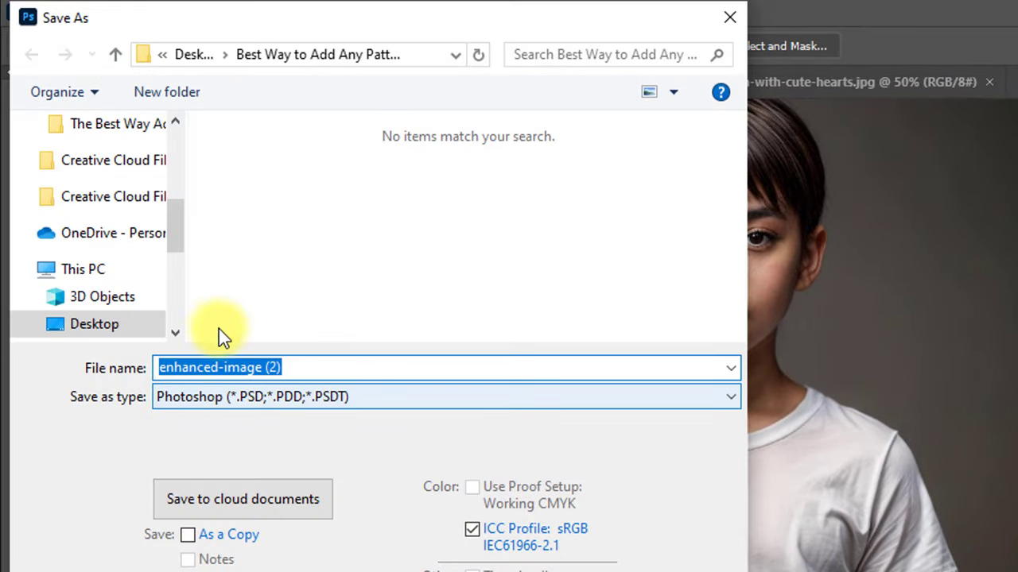
pyautogui.write('Displace')
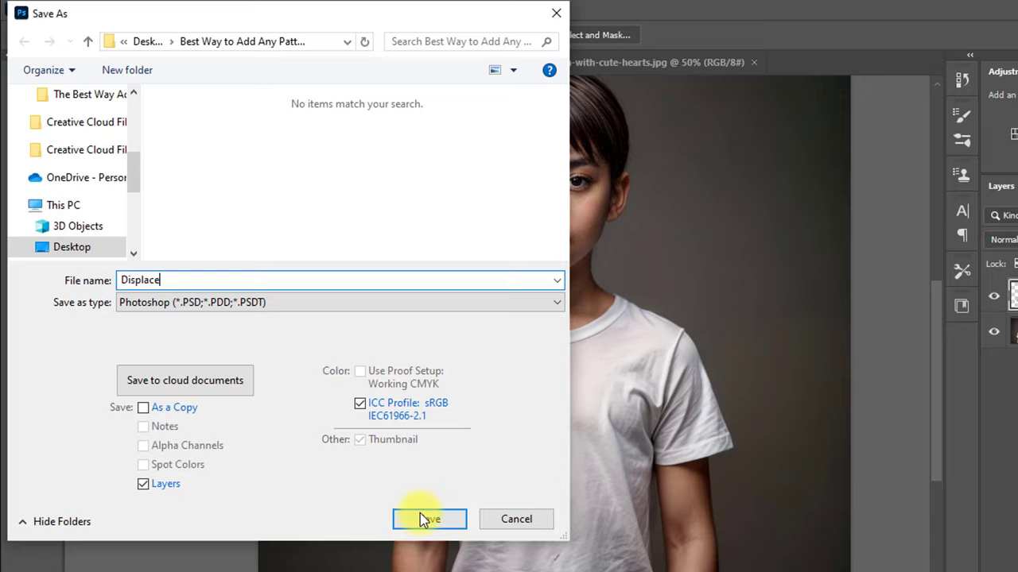
pyautogui.click(419, 515)
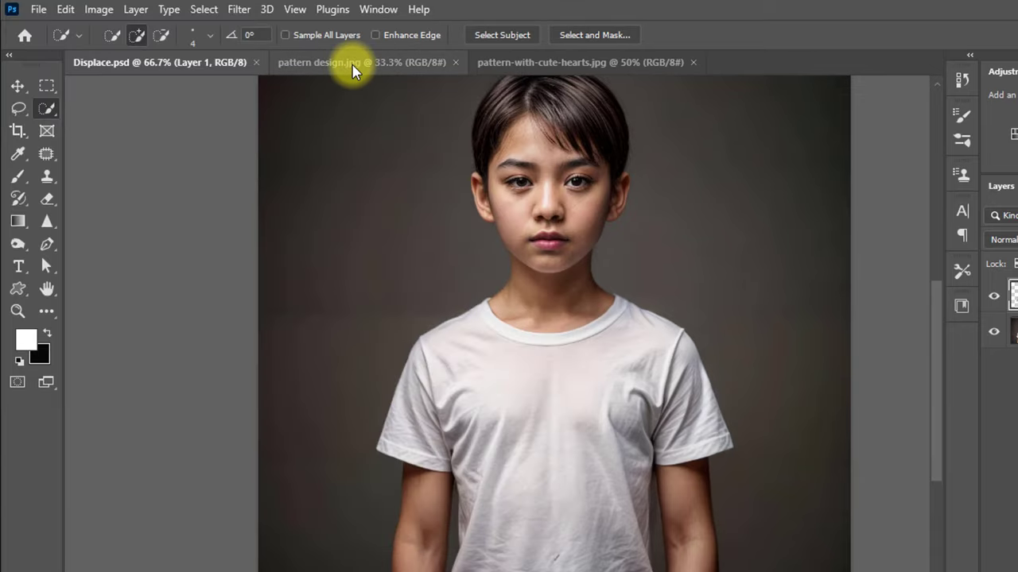
# - Drag the whole geometric pattern design image into the Displace document
pyautogui.click(353, 70)
pyautogui.hotkey('ctrl', 'a')
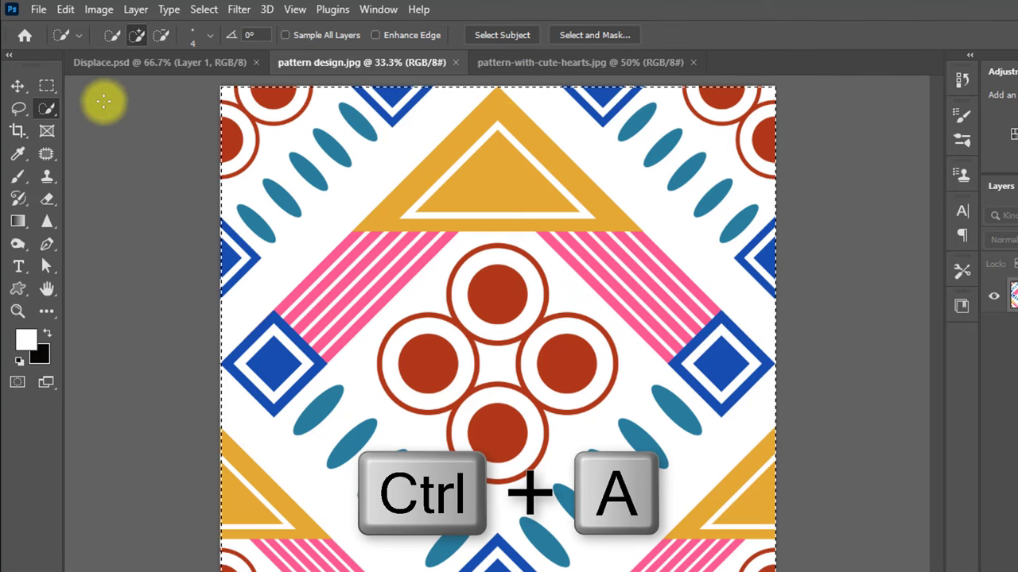
pyautogui.click(18, 85)
pyautogui.moveTo(369, 225)
pyautogui.mouseDown()
pyautogui.moveTo(184, 56)
pyautogui.moveTo(546, 422)
pyautogui.mouseUp()
# - Scale the pattern down over the boy's torso and set its blend mode to Multiply
pyautogui.hotkey('ctrl', '-')
pyautogui.hotkey('ctrl', '-')
pyautogui.hotkey('ctrl', 't')
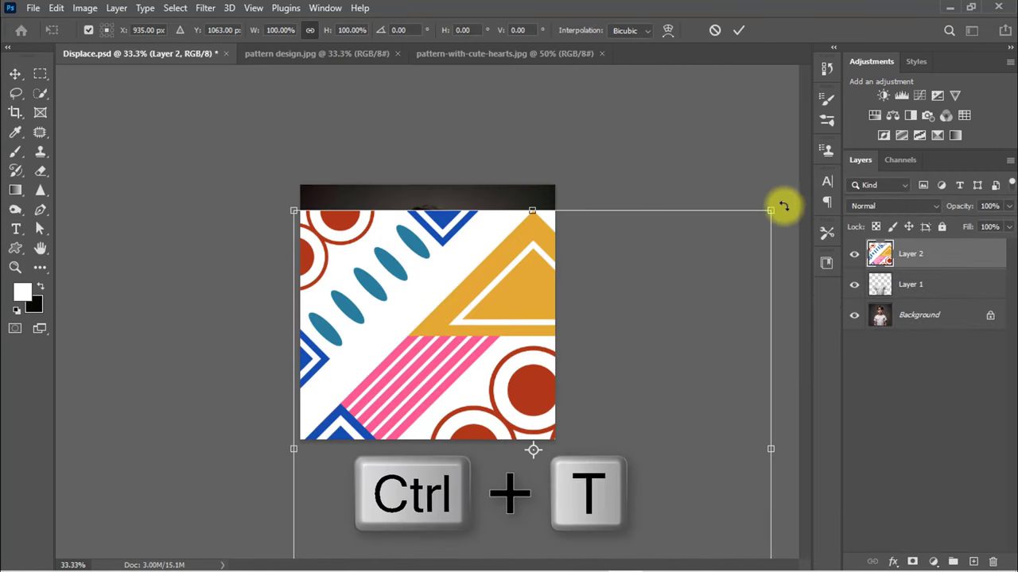
pyautogui.moveTo(770, 211); pyautogui.dragTo(424, 451)
pyautogui.moveTo(415, 491); pyautogui.dragTo(435, 302)
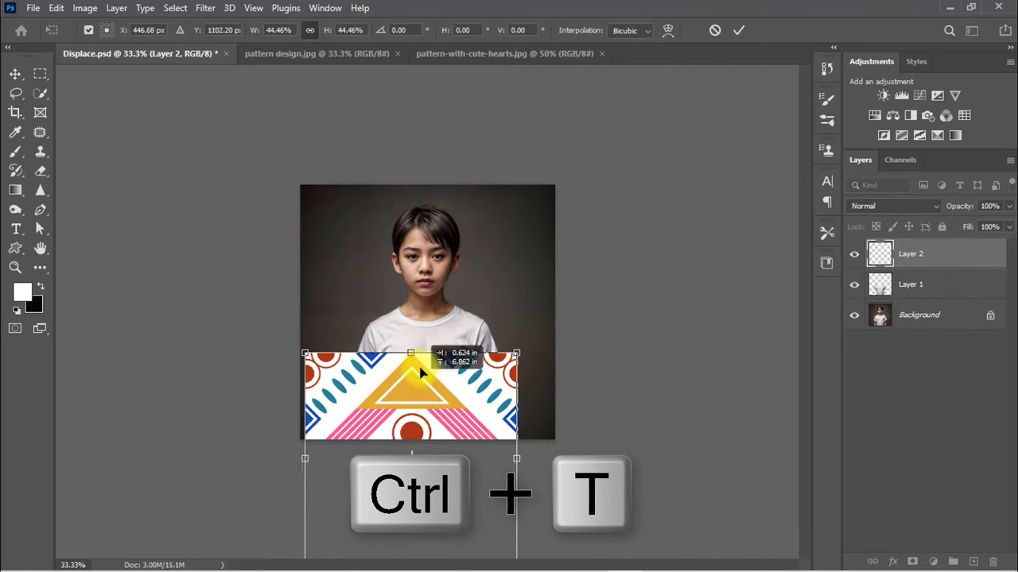
pyautogui.moveTo(526, 288); pyautogui.dragTo(466, 352)
pyautogui.moveTo(410, 395); pyautogui.dragTo(448, 357)
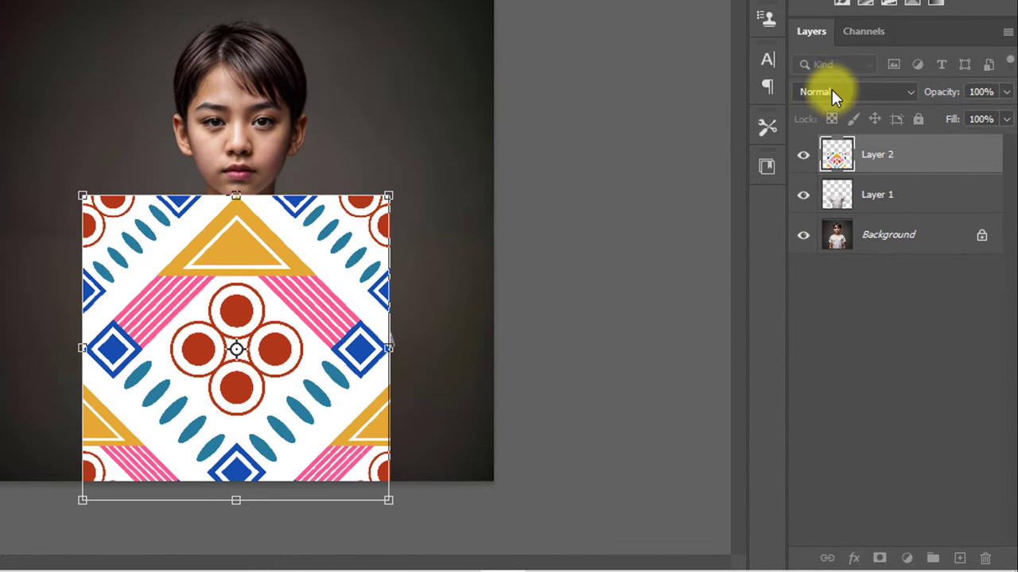
pyautogui.click(876, 204)
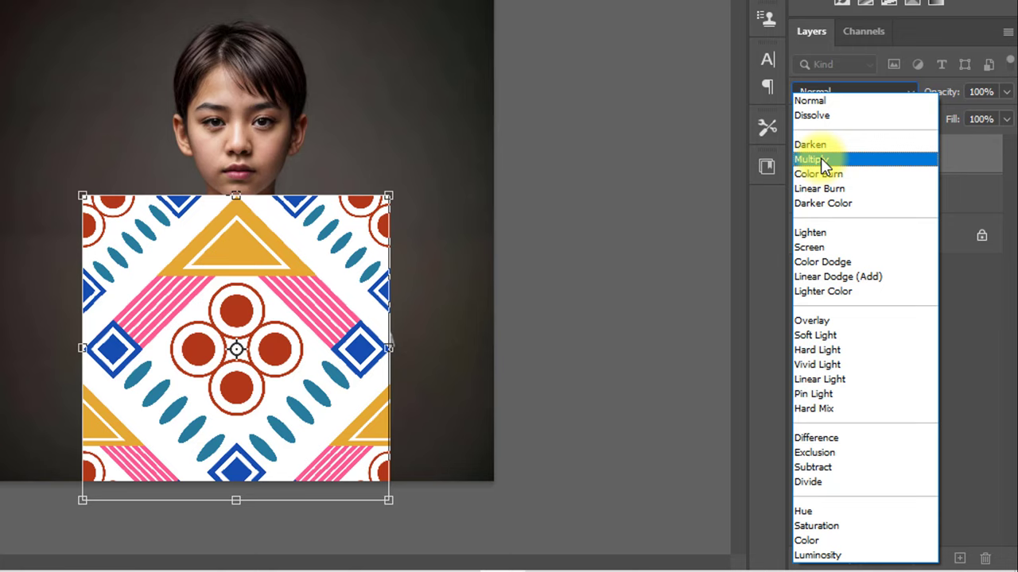
pyautogui.click(821, 159)
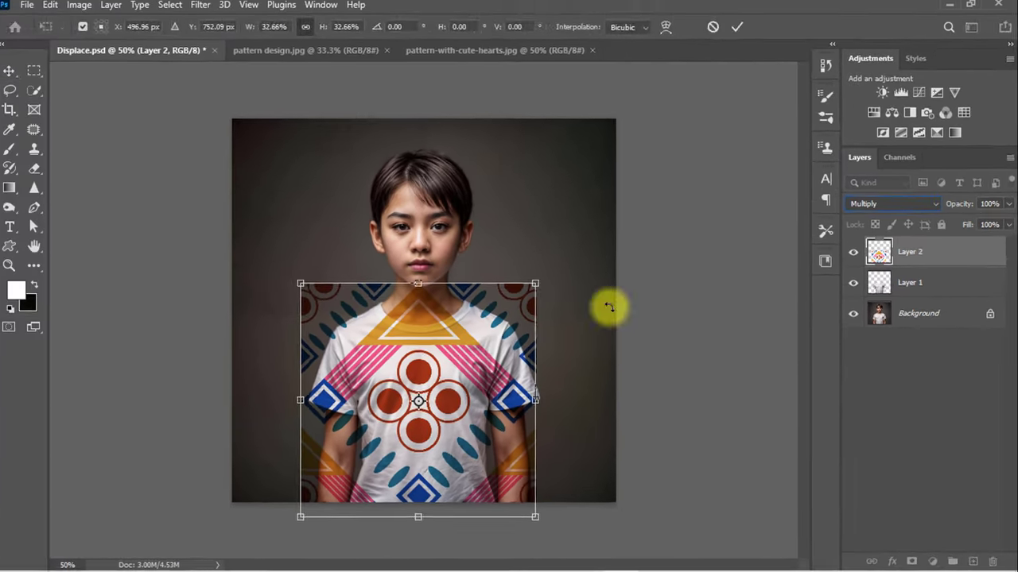
pyautogui.press('Return')
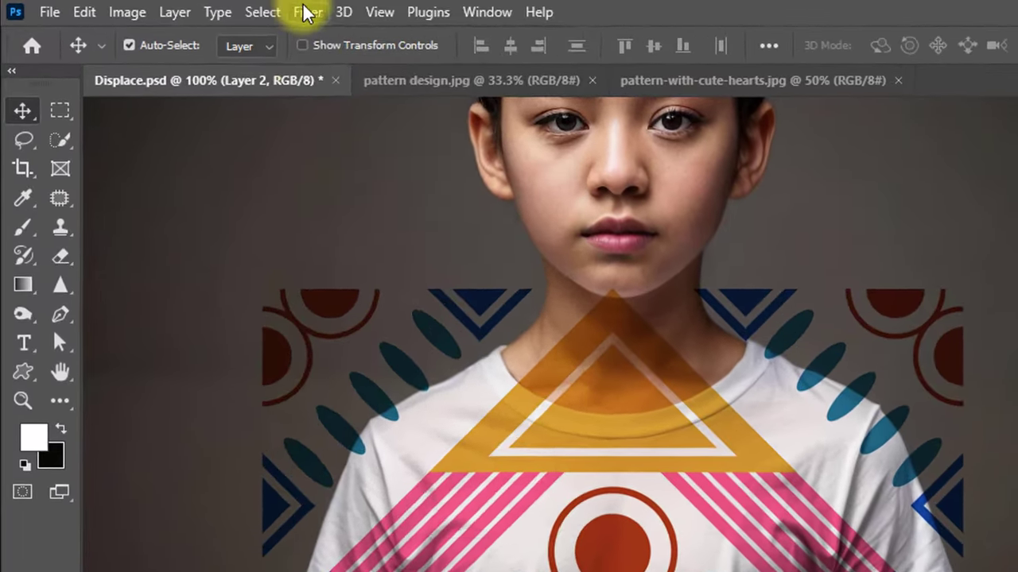
# - Apply a Displace distortion at scale 10 both ways, using Displace.psd as the map
pyautogui.click(308, 12)
pyautogui.moveTo(331, 342)
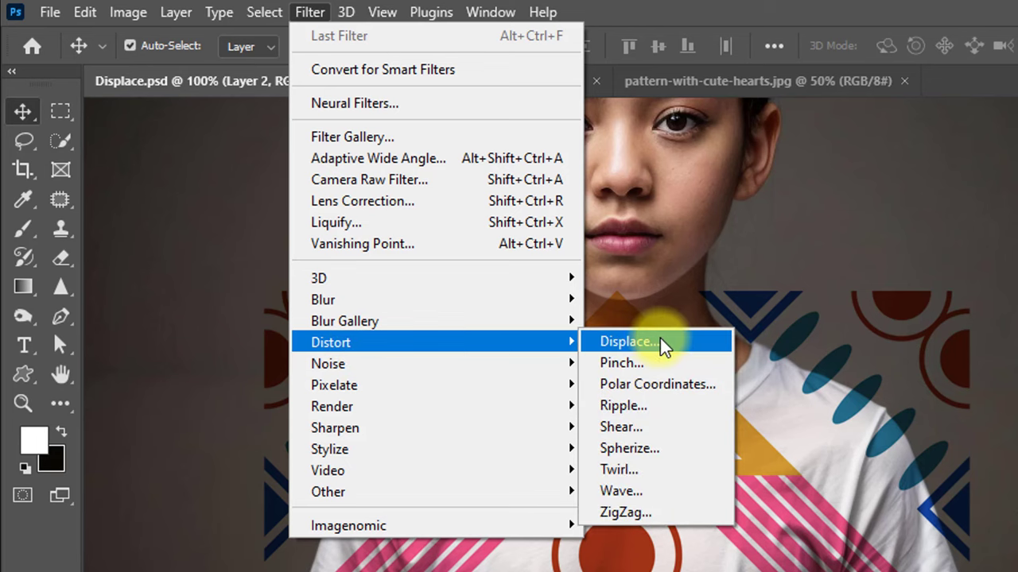
pyautogui.click(651, 344)
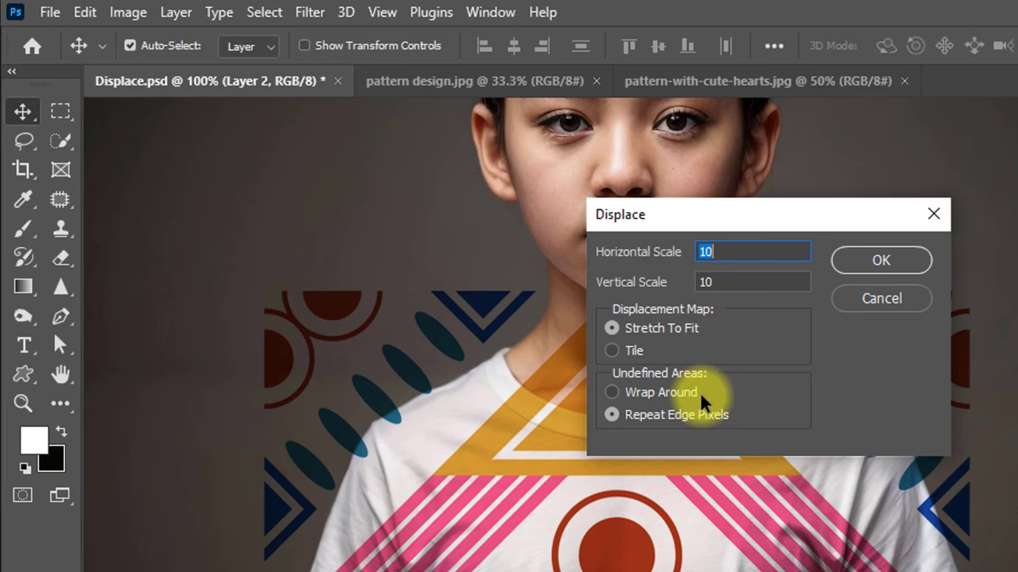
pyautogui.click(919, 265)
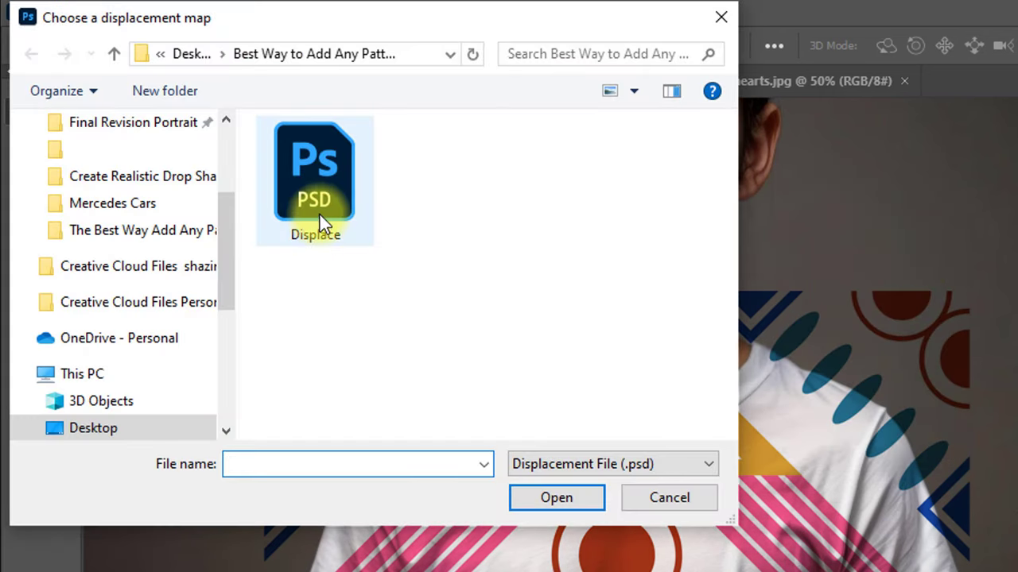
pyautogui.click(318, 216)
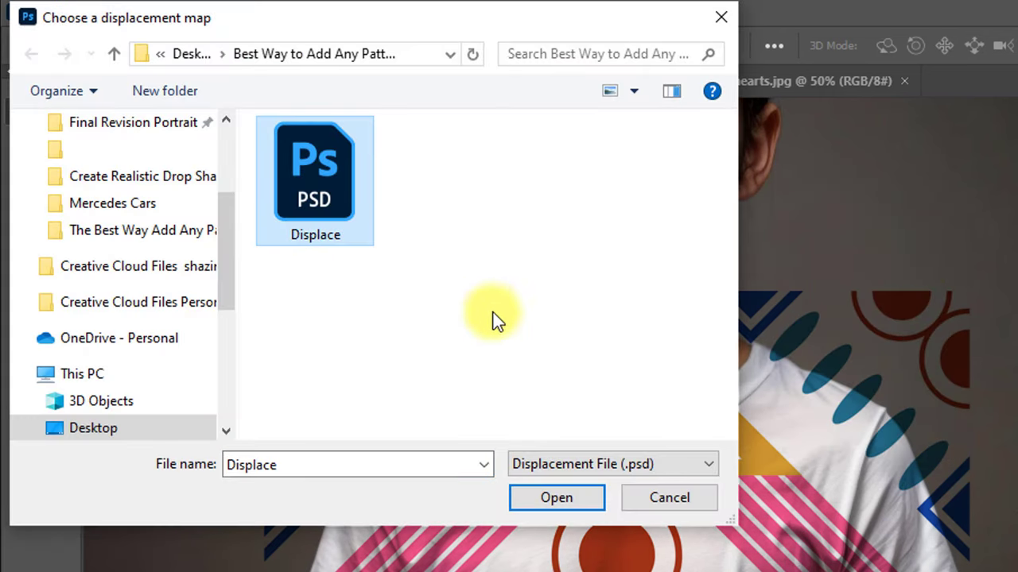
pyautogui.click(554, 500)
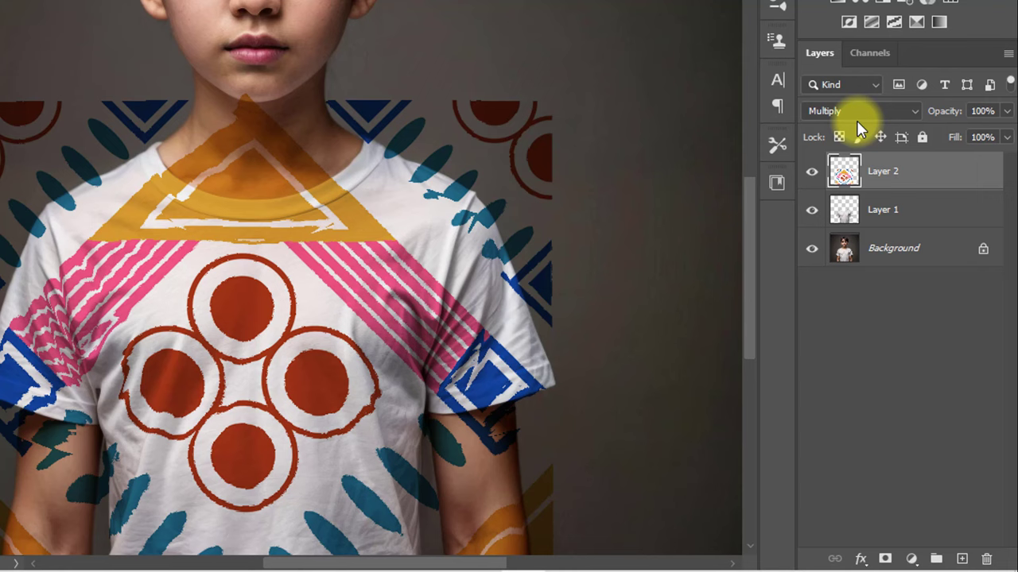
# - Clip the geometric pattern to the shirt layer and shift it up and left across the chest
pyautogui.press('alt')
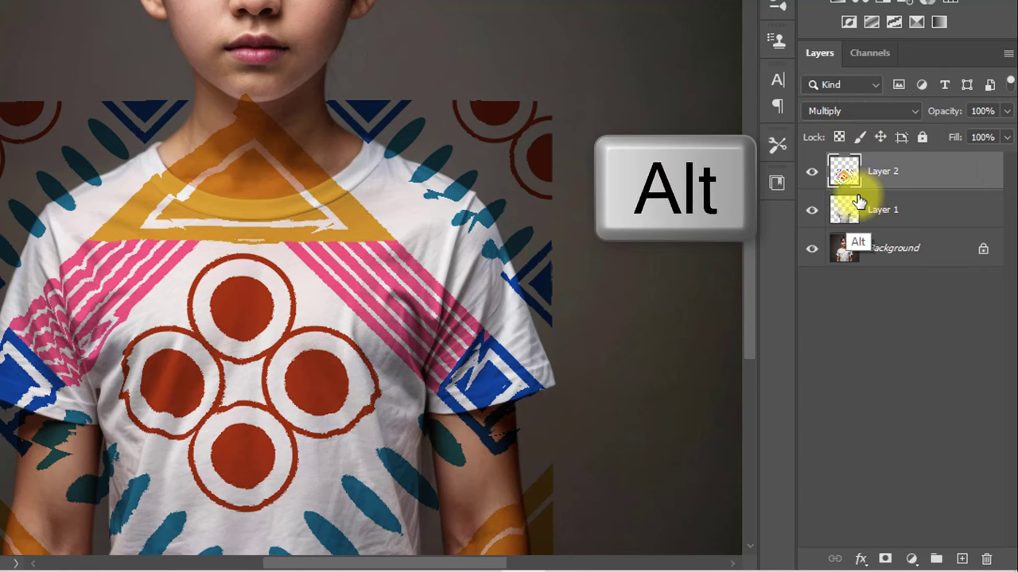
pyautogui.keyDown('alt'); pyautogui.click(854, 189); pyautogui.keyUp('alt')
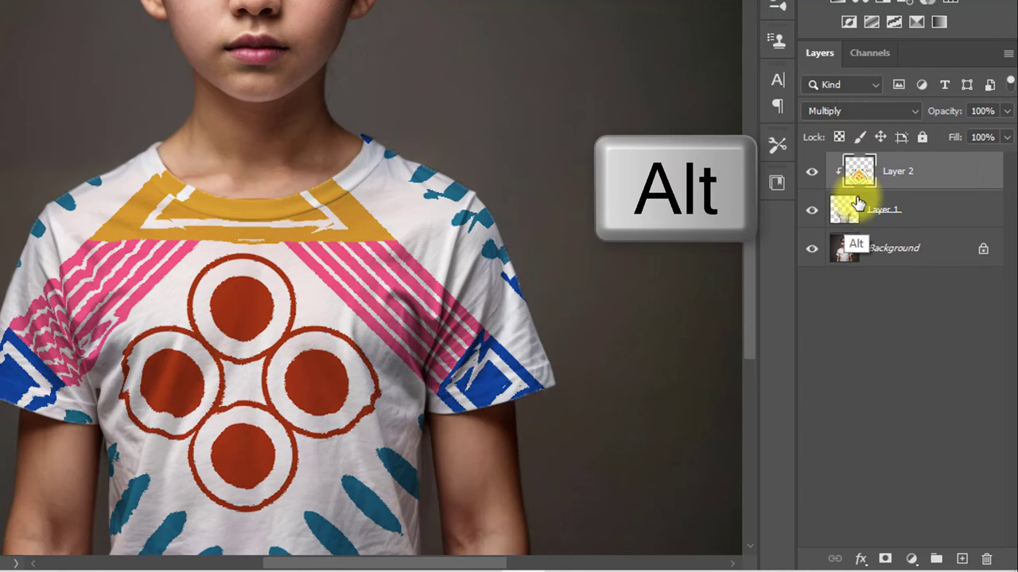
pyautogui.press('ctrl')
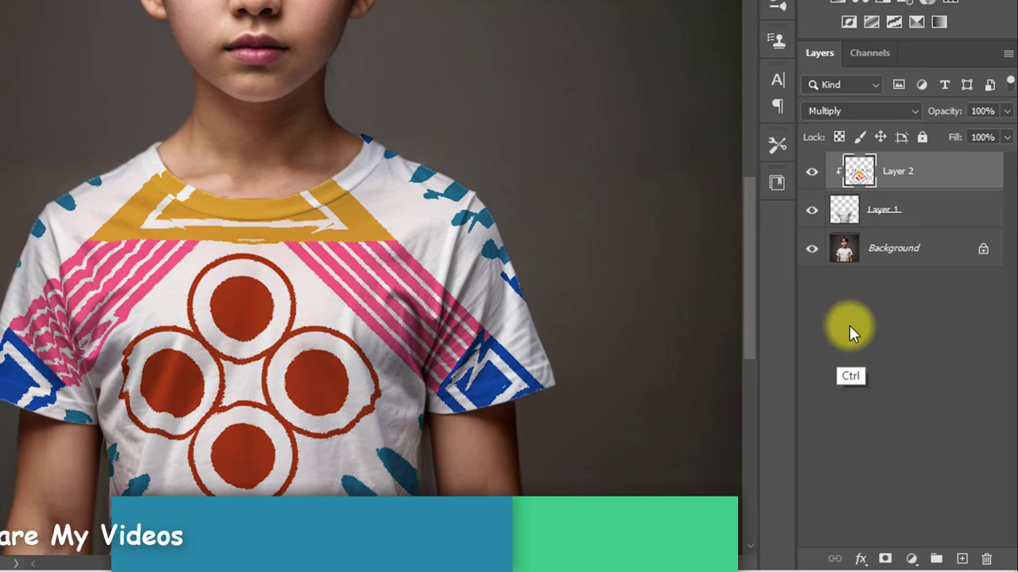
pyautogui.click(812, 181)
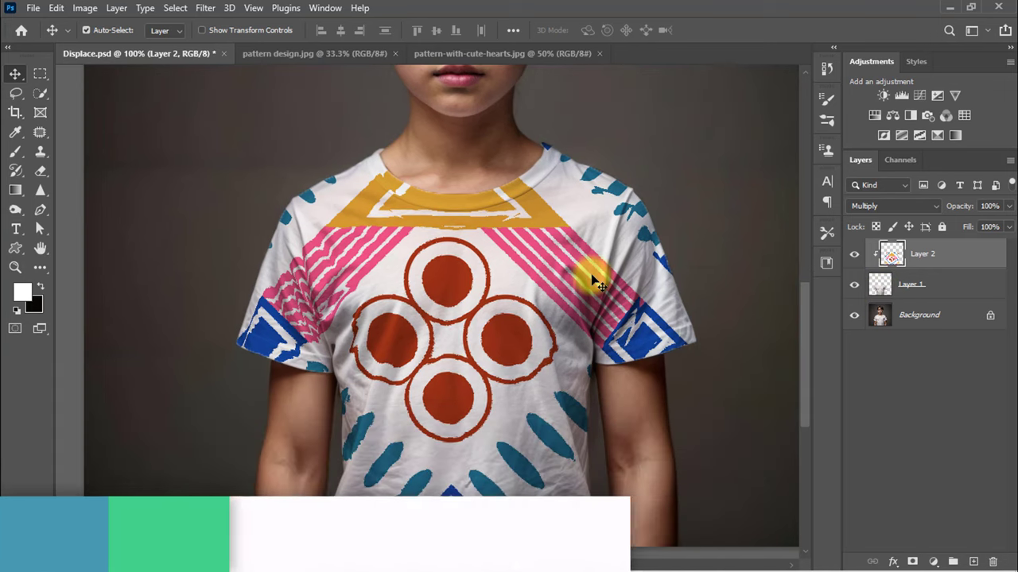
pyautogui.moveTo(559, 265); pyautogui.dragTo(569, 306)
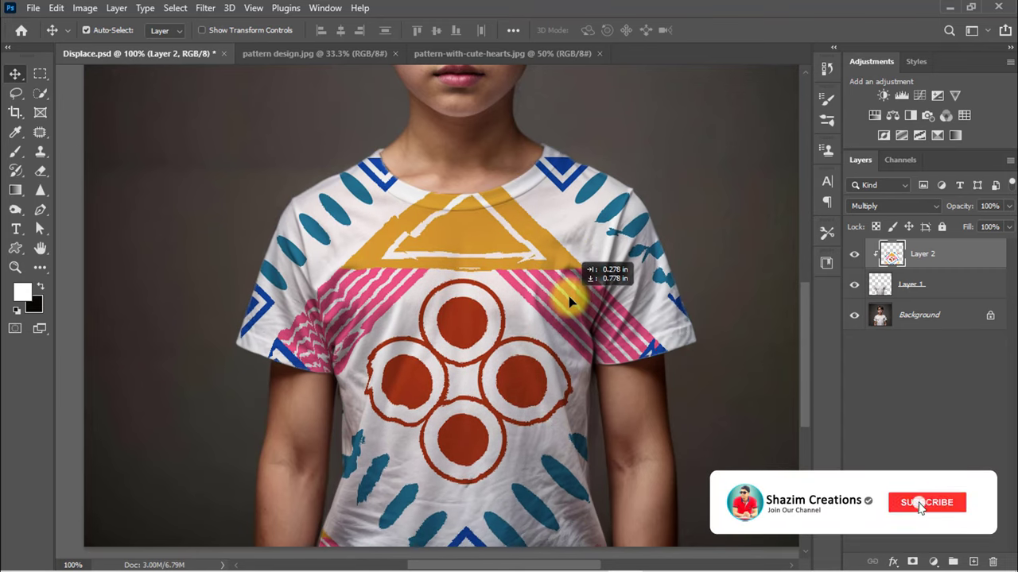
pyautogui.moveTo(570, 306); pyautogui.dragTo(562, 290)
pyautogui.keyDown('alt'); pyautogui.click(523, 325); pyautogui.keyUp('alt')
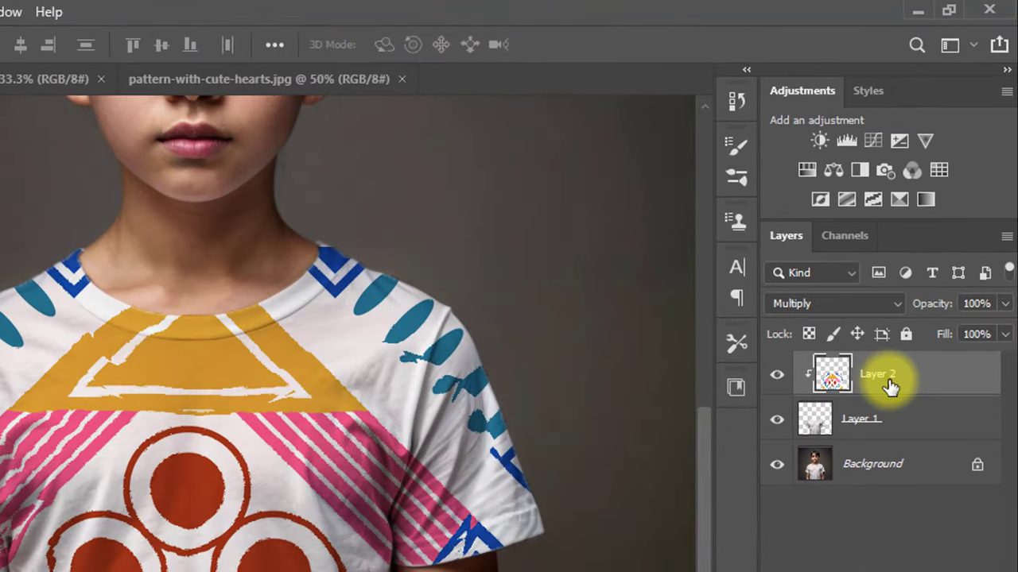
# - Split Layer 2's Underlying Layer Blend If sliders so the shirt's shadows and highlights show through
pyautogui.rightClick(894, 377)
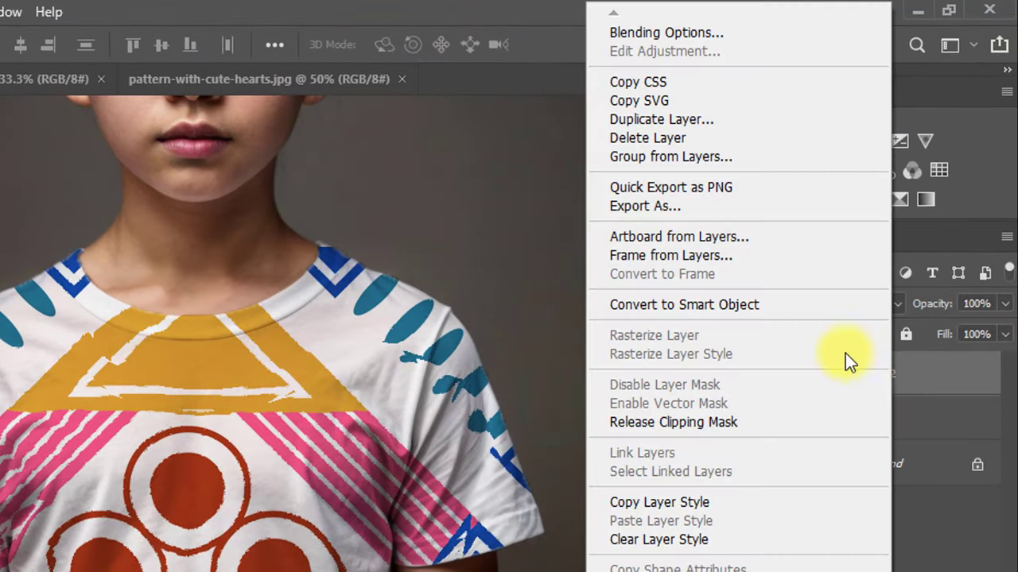
pyautogui.click(687, 37)
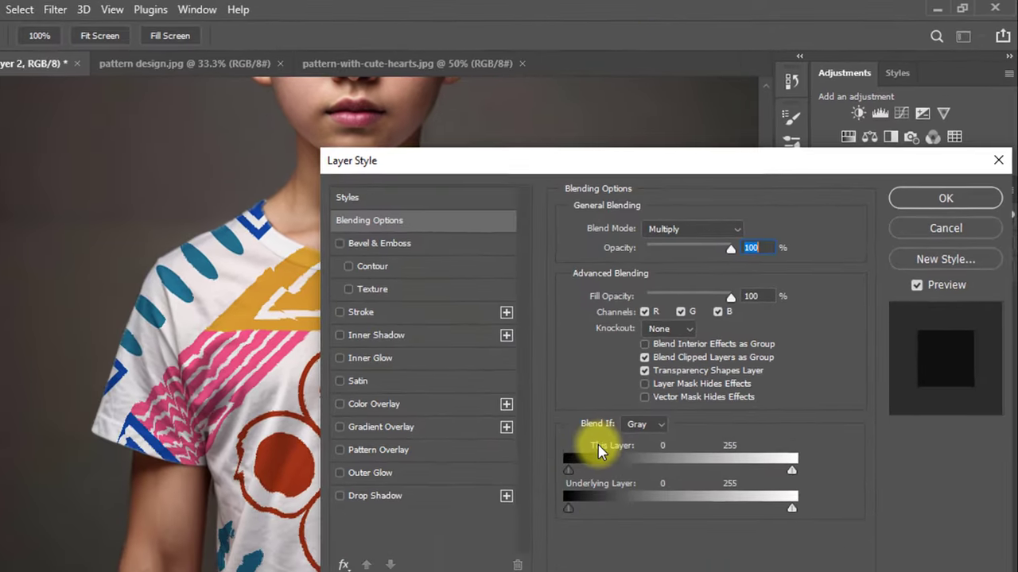
pyautogui.moveTo(222, 362); pyautogui.dragTo(80, 329)
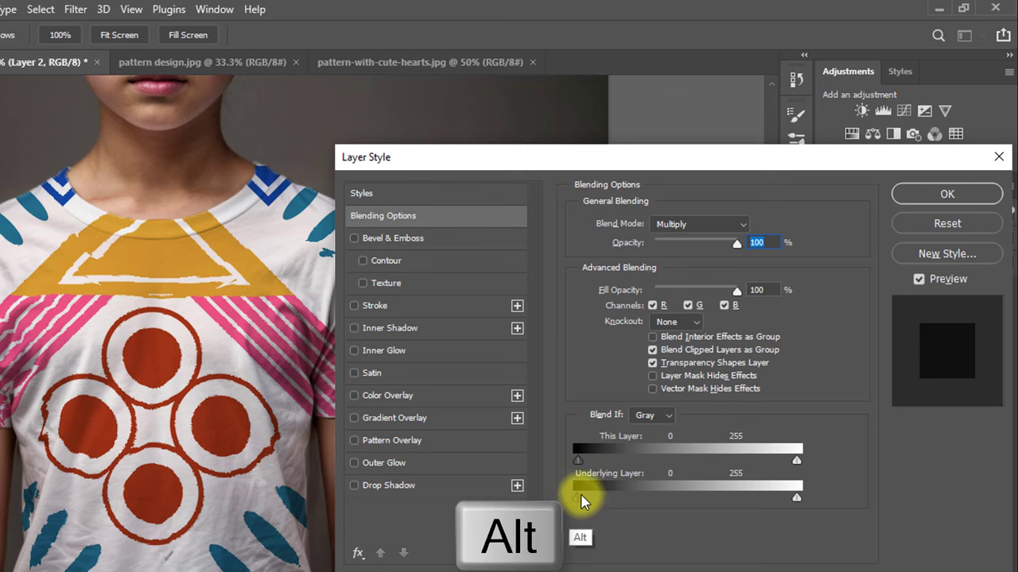
pyautogui.moveTo(629, 501); pyautogui.dragTo(632, 499)
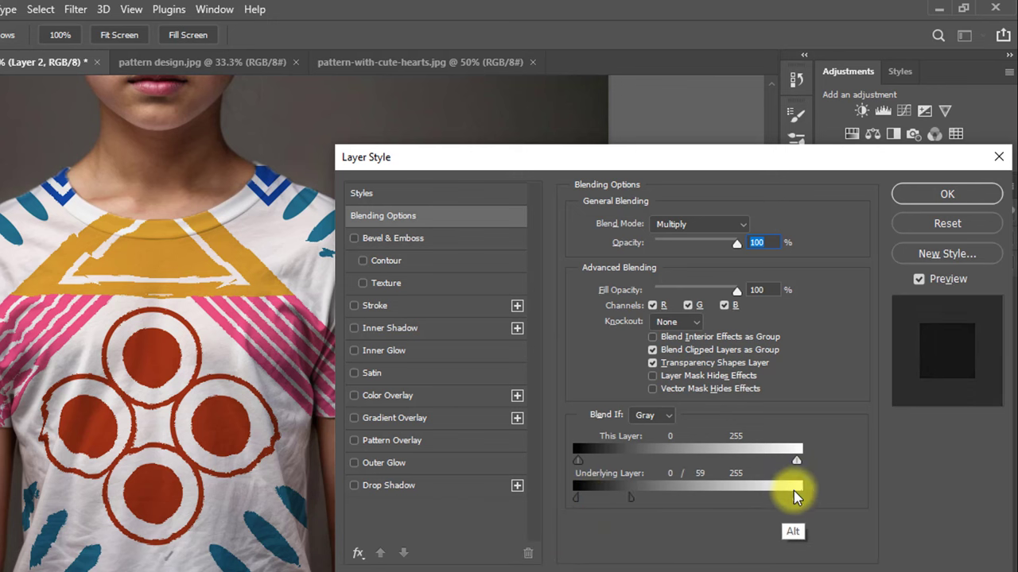
pyautogui.moveTo(794, 500); pyautogui.dragTo(757, 498)
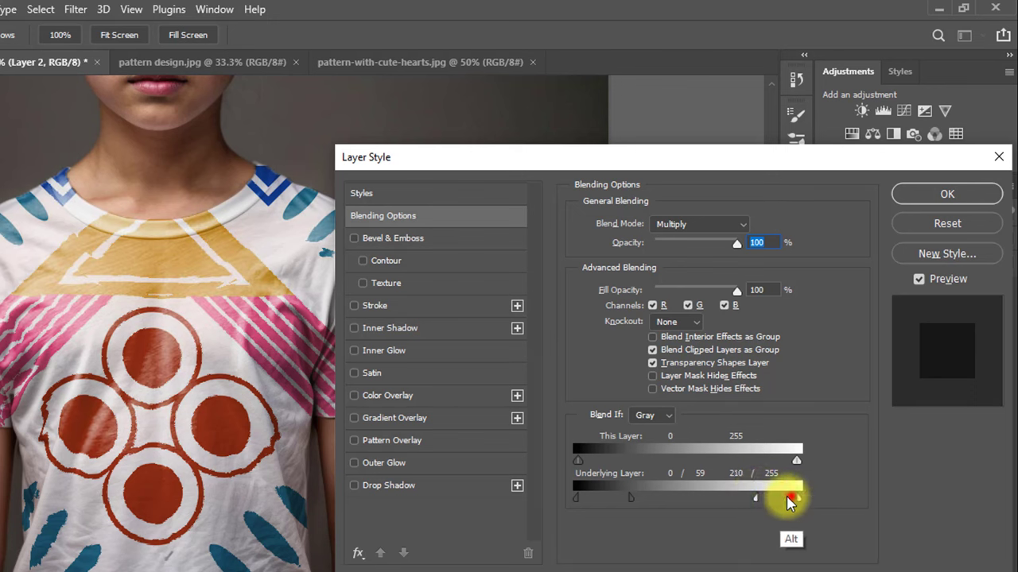
pyautogui.moveTo(790, 501); pyautogui.dragTo(749, 512)
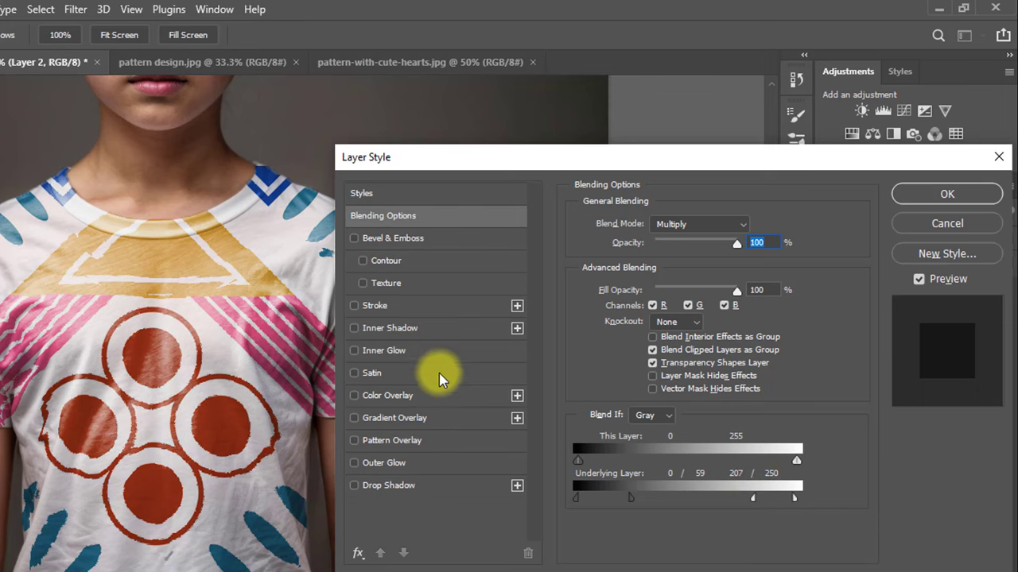
pyautogui.click(948, 194)
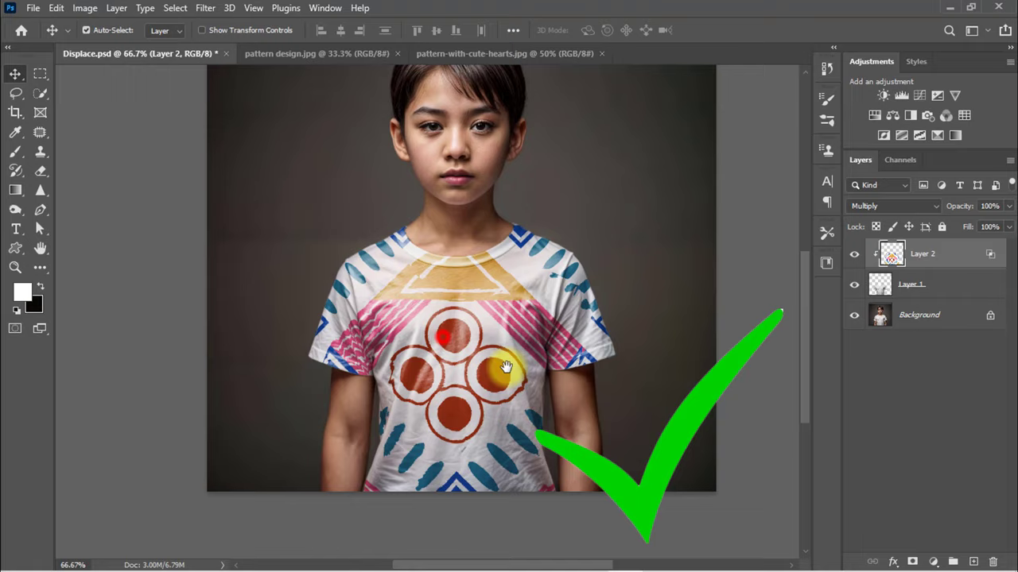
# - Hide the geometric pattern layer and move it beneath Layer 1
pyautogui.click(854, 254)
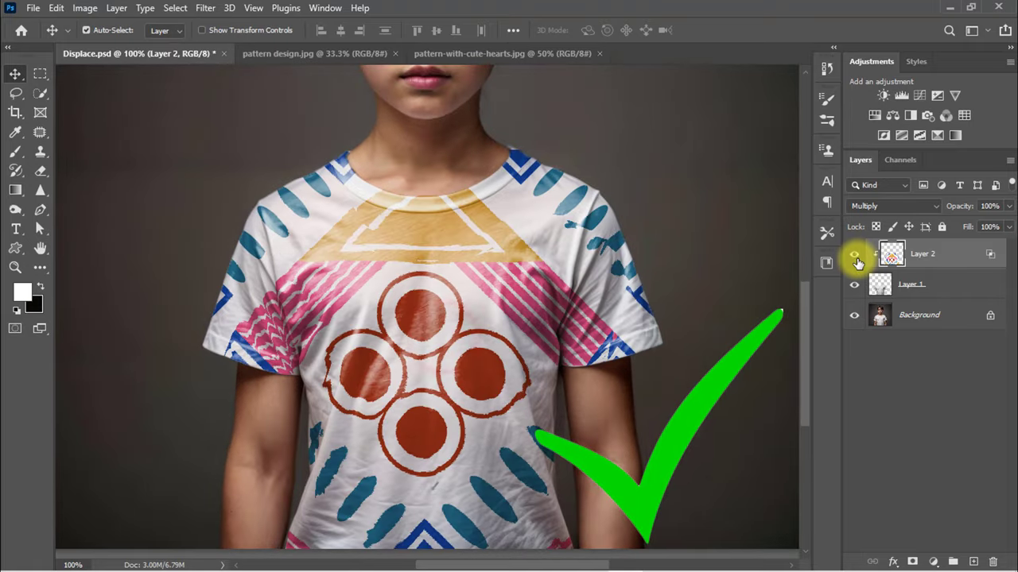
pyautogui.hotkey('ctrl', '-')
pyautogui.click(857, 256)
pyautogui.moveTo(918, 260); pyautogui.dragTo(916, 301)
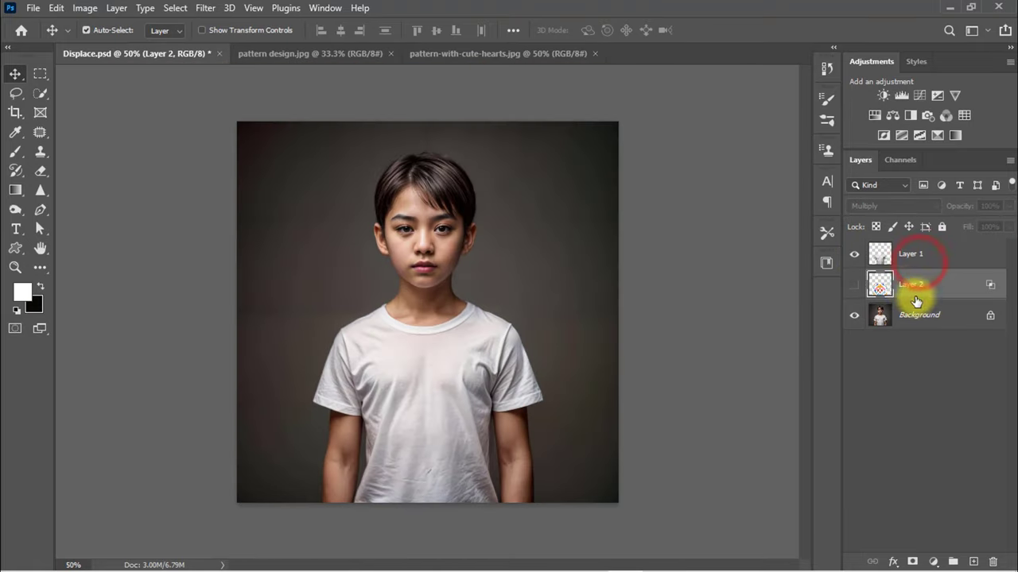
# - Drag the entire cute hearts image into the Displace.psd boy photo as a new layer
pyautogui.click(348, 53)
pyautogui.click(469, 53)
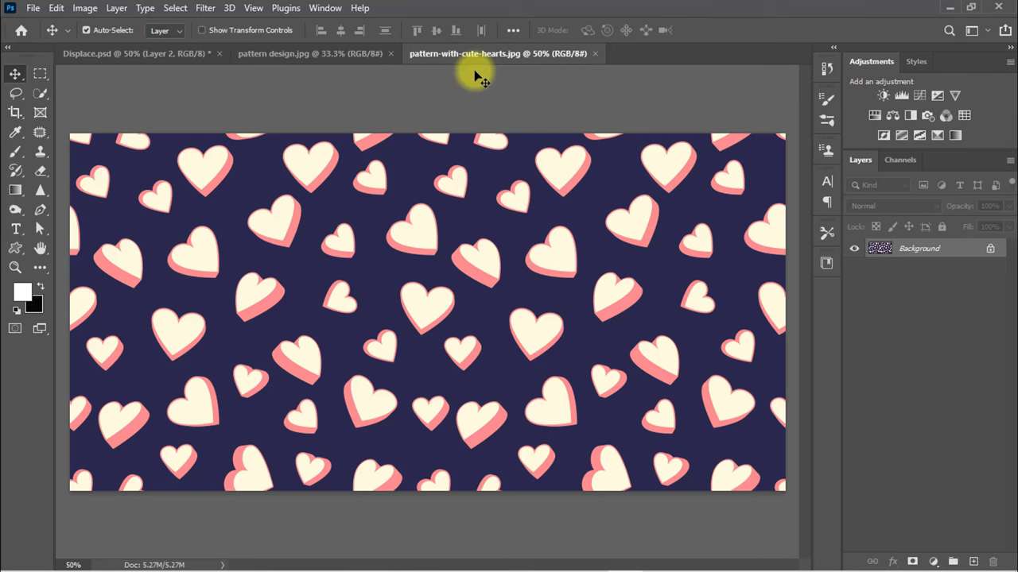
pyautogui.hotkey('ctrl', 'a')
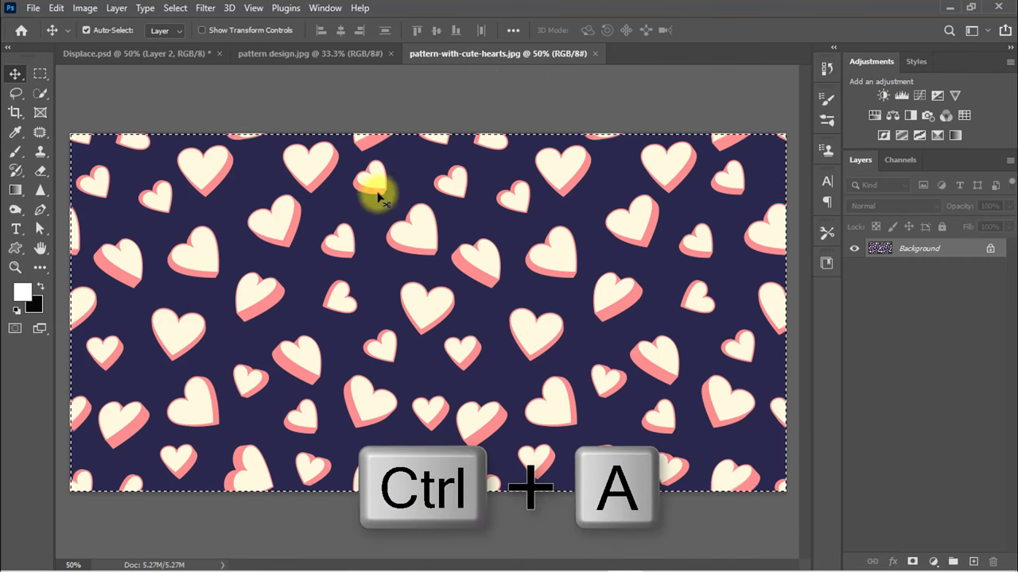
pyautogui.moveTo(418, 191); pyautogui.dragTo(249, 64)
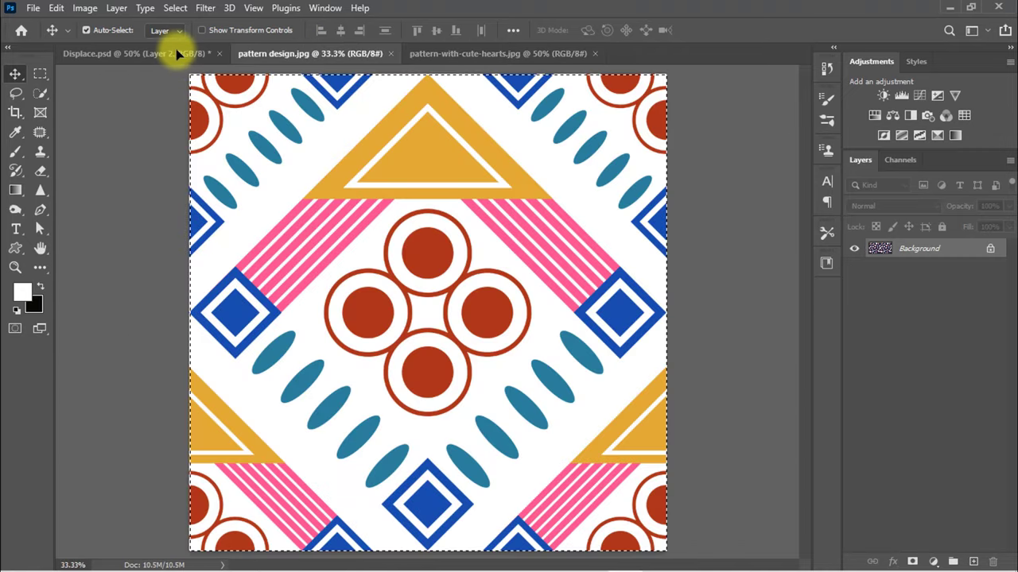
pyautogui.click(177, 53)
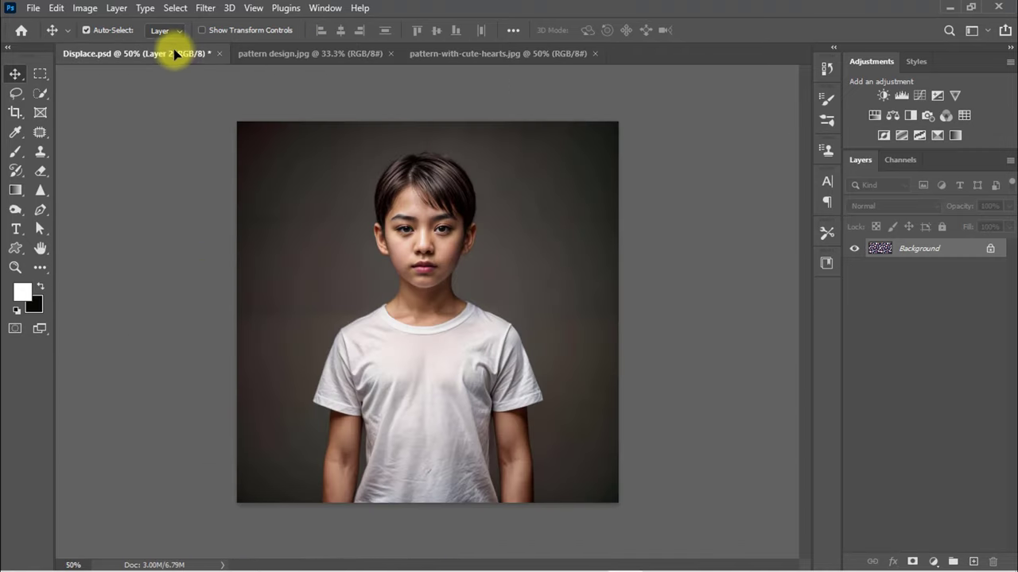
pyautogui.moveTo(421, 336); pyautogui.dragTo(469, 362)
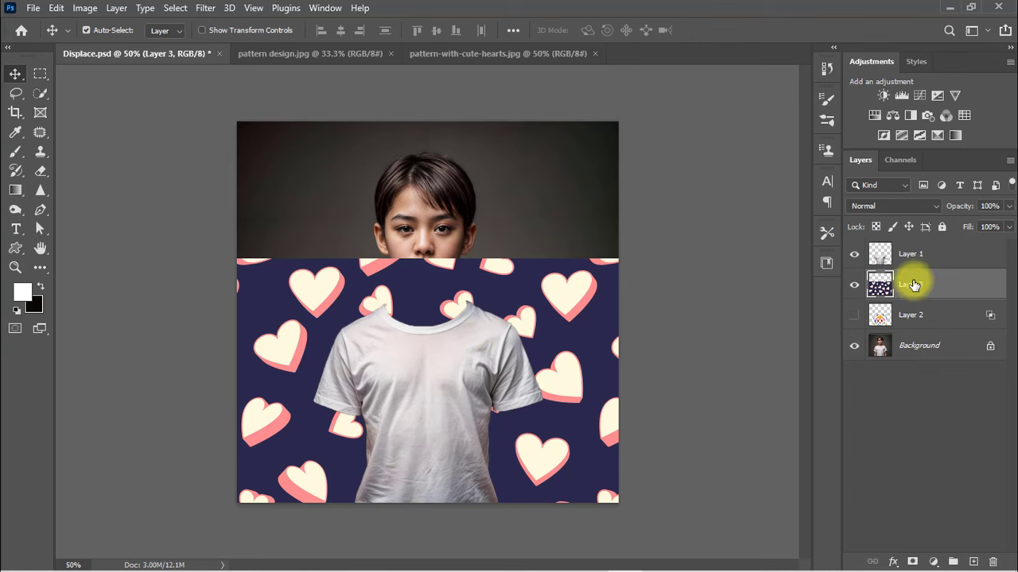
# - Move the hearts layer to the top, set it to Multiply, and scale it down over the shirt
pyautogui.moveTo(913, 284); pyautogui.dragTo(913, 253)
pyautogui.click(891, 205)
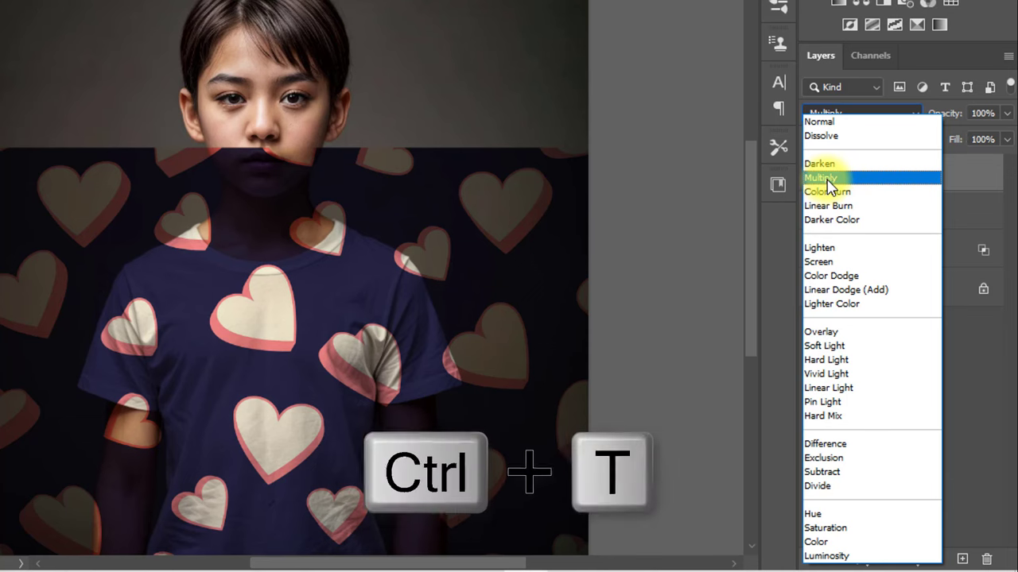
pyautogui.click(824, 178)
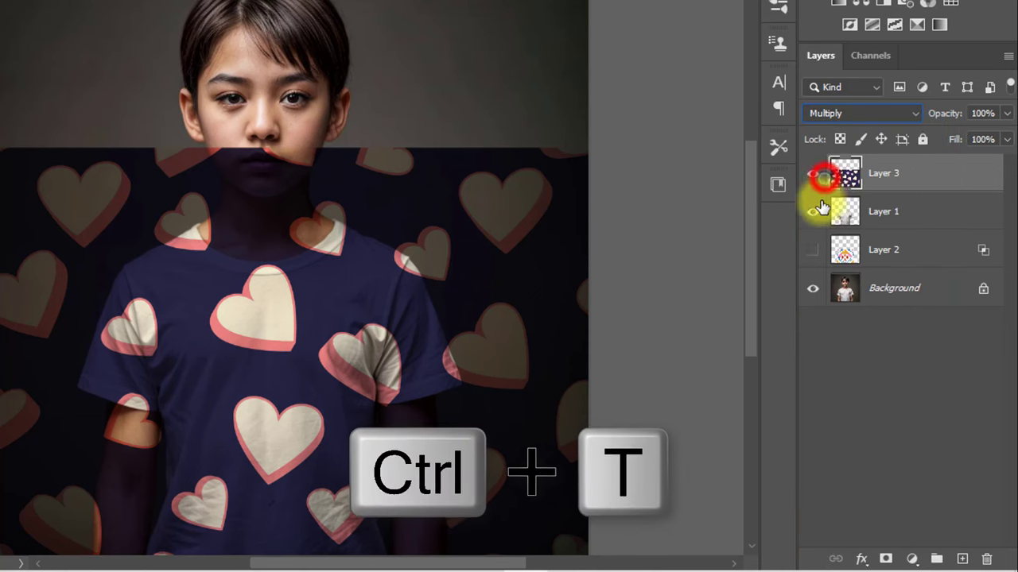
pyautogui.hotkey('ctrl', 't')
pyautogui.keyDown('alt'); pyautogui.scroll(-1, 307, 256); pyautogui.keyUp('alt')
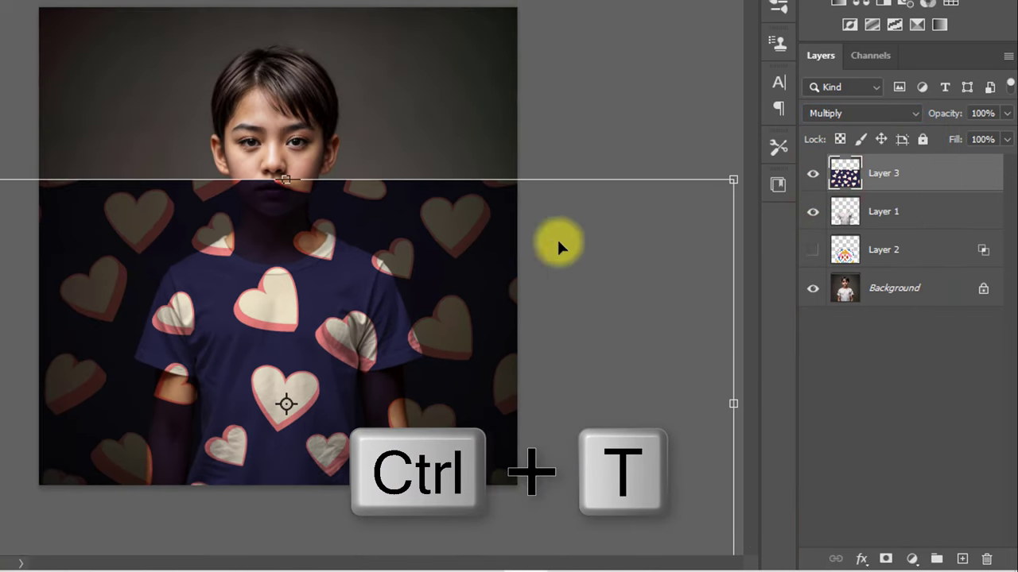
pyautogui.moveTo(732, 179); pyautogui.dragTo(152, 466)
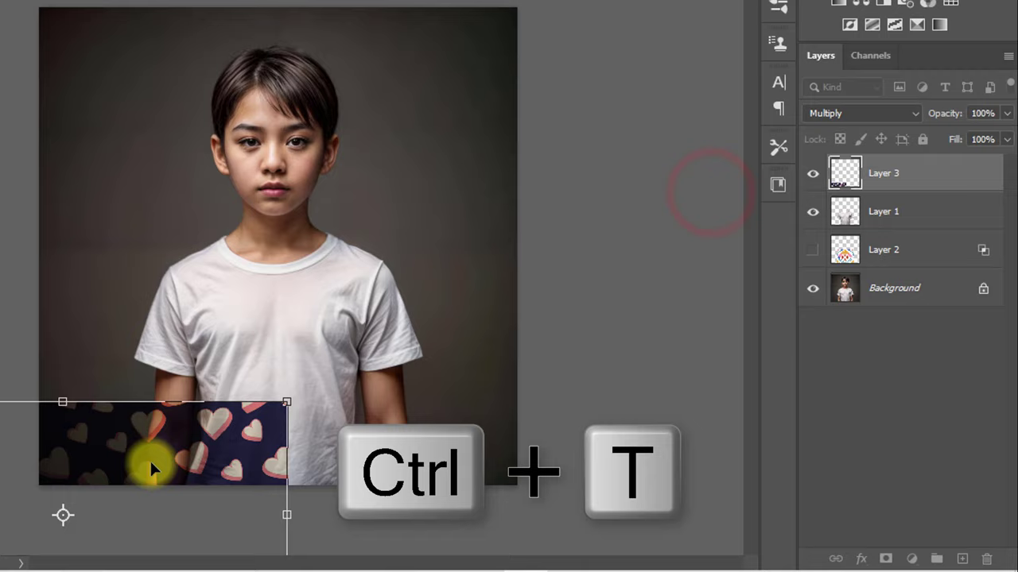
pyautogui.moveTo(194, 436)
pyautogui.mouseDown()
pyautogui.moveTo(297, 332)
pyautogui.moveTo(340, 329)
pyautogui.mouseUp()
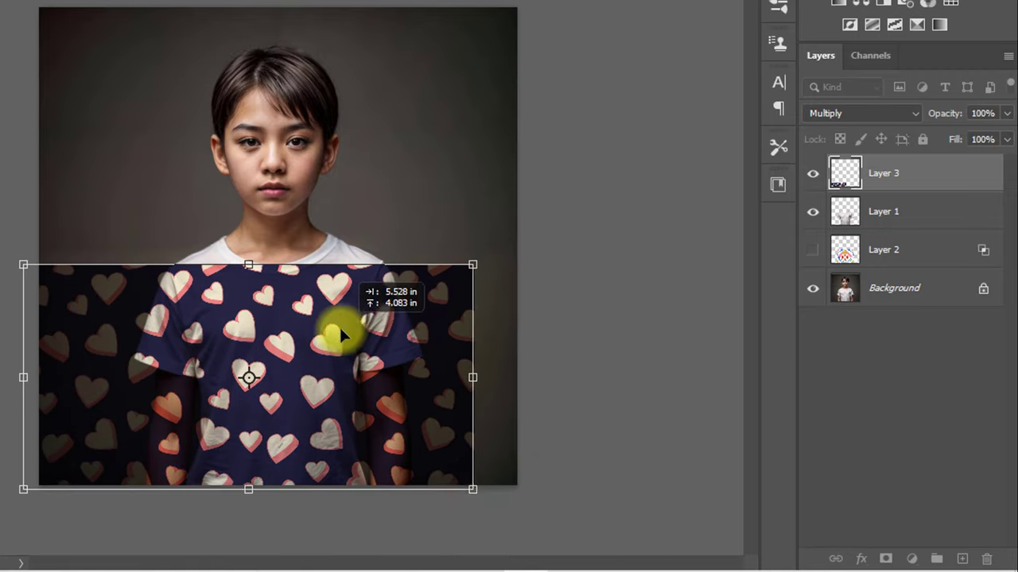
pyautogui.press('Return')
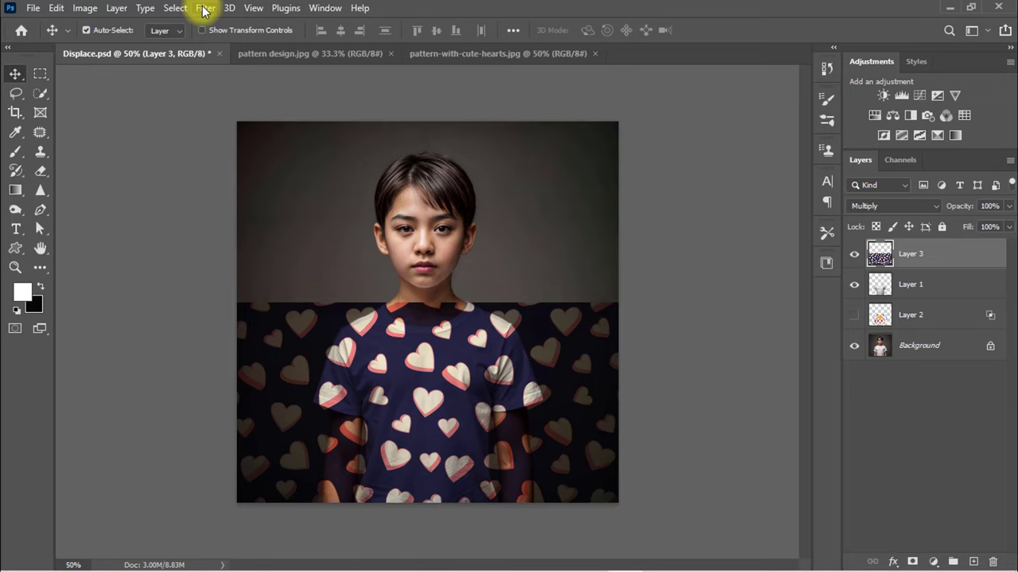
# - Run Displace on the hearts layer with the existing scale settings, mapped from Displace.psd
pyautogui.click(205, 10)
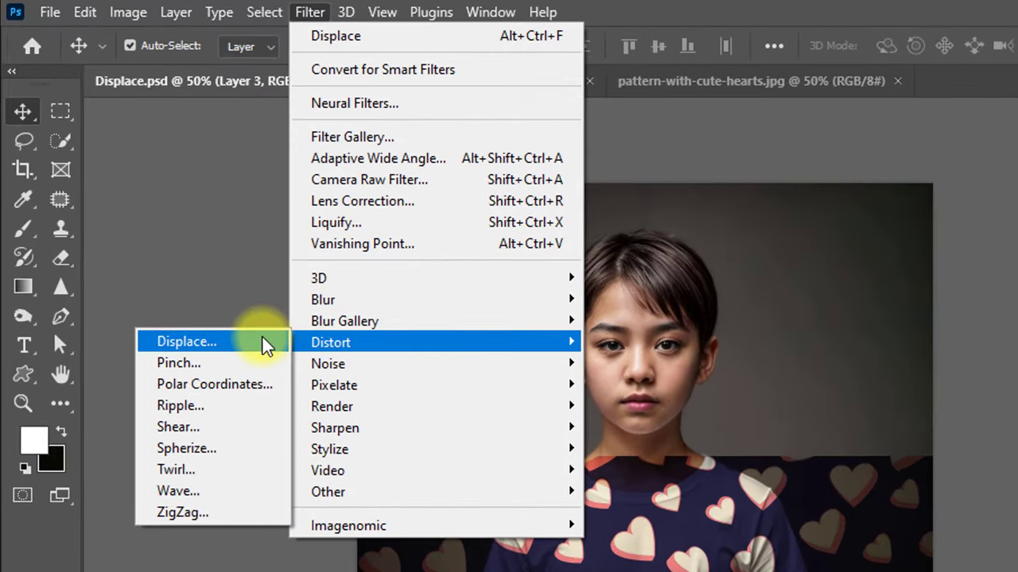
pyautogui.moveTo(219, 227)
pyautogui.click(174, 227)
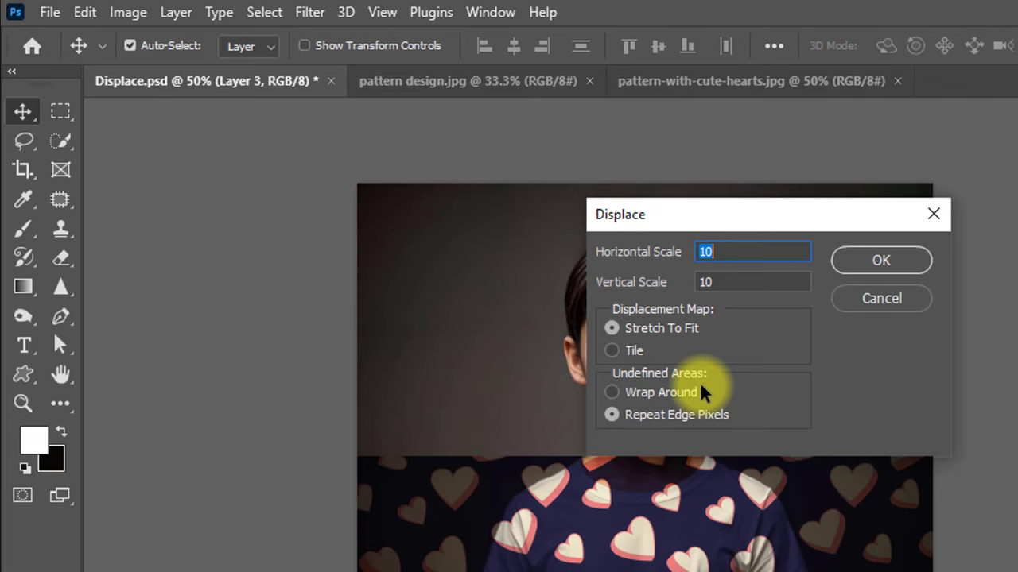
pyautogui.click(874, 262)
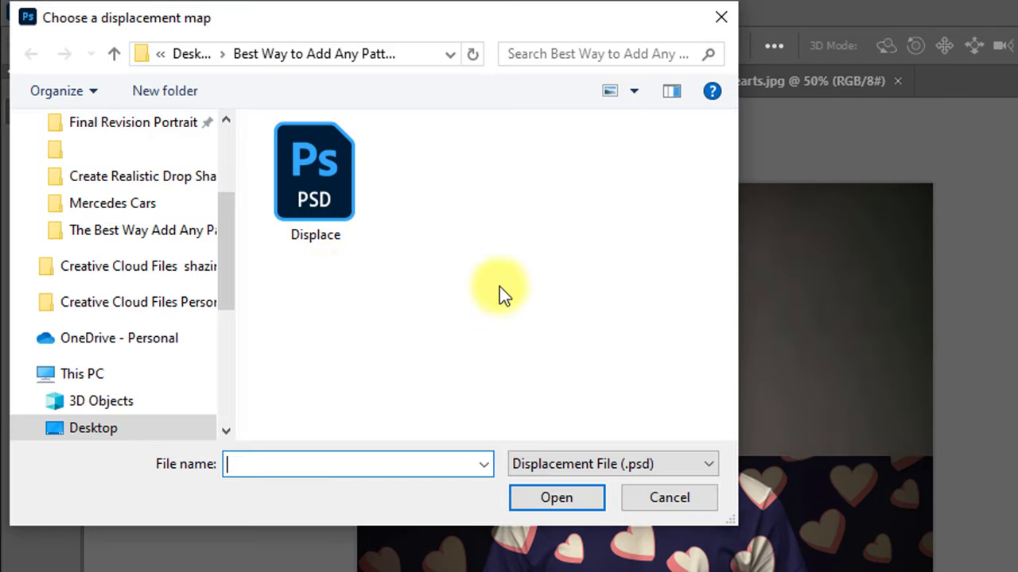
pyautogui.click(303, 222)
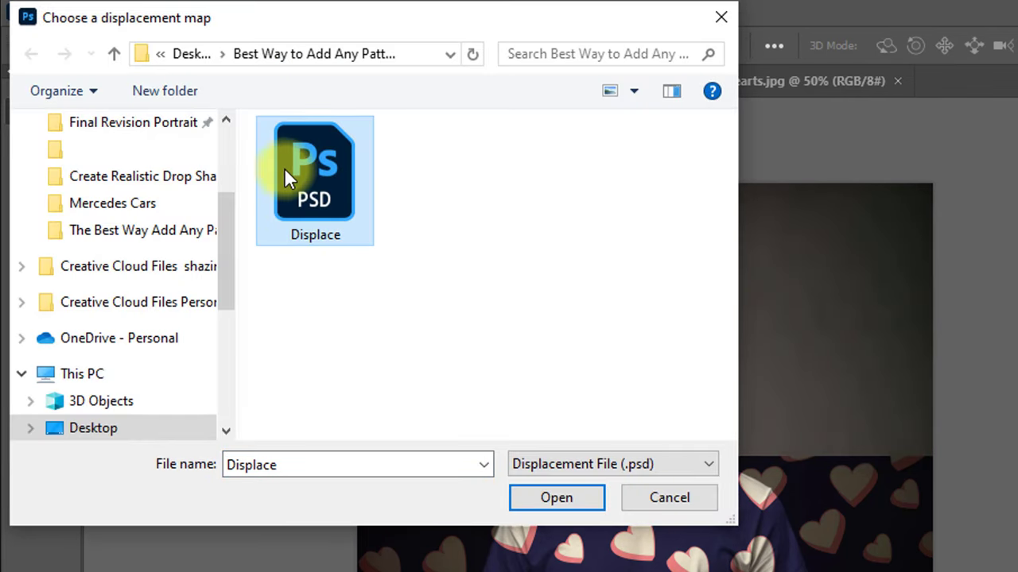
pyautogui.click(555, 496)
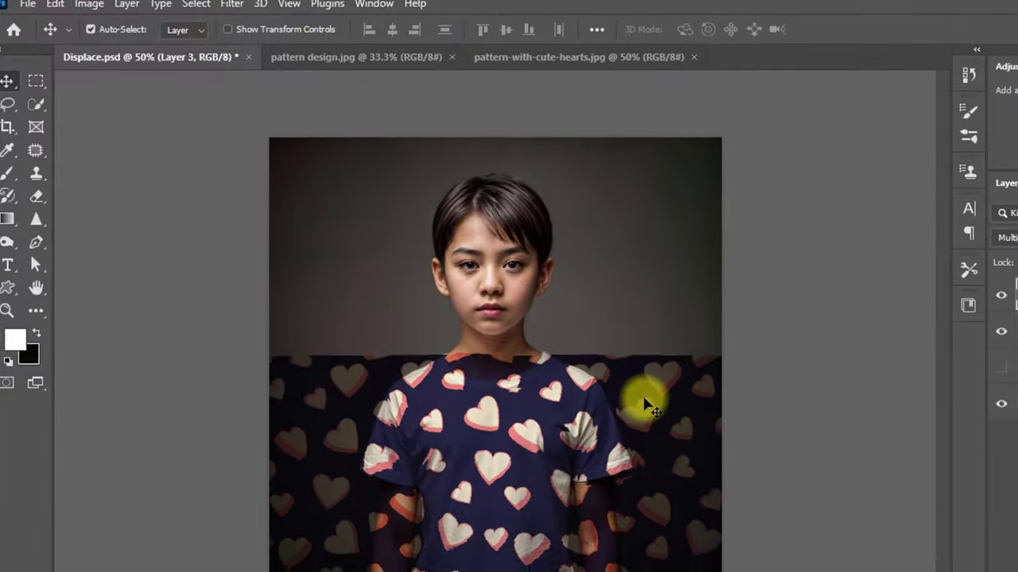
# - Clip the hearts layer to the shirt and nudge it slightly left with Free Transform
pyautogui.hotkey('ctrl', '+')
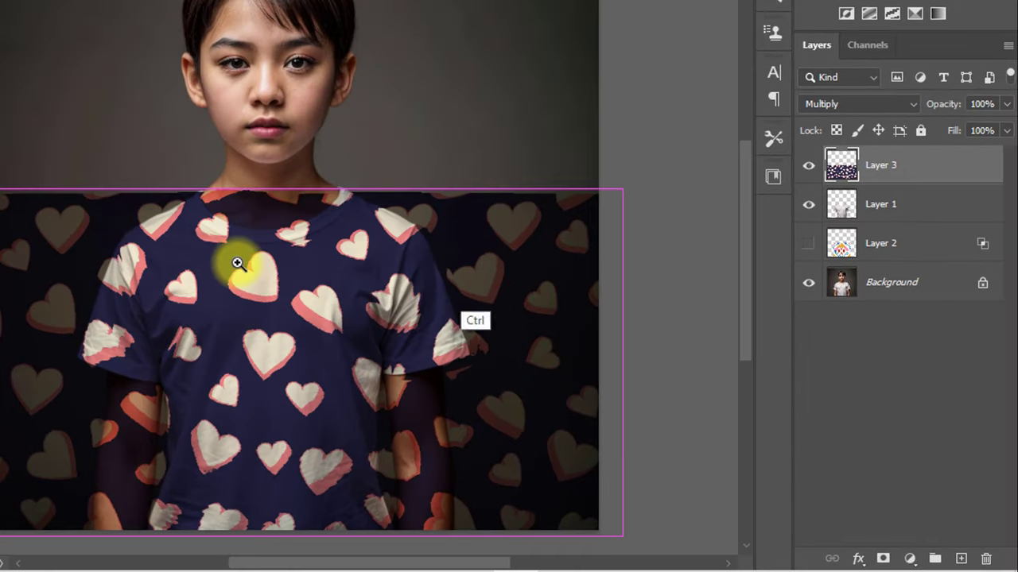
pyautogui.rightClick(874, 166)
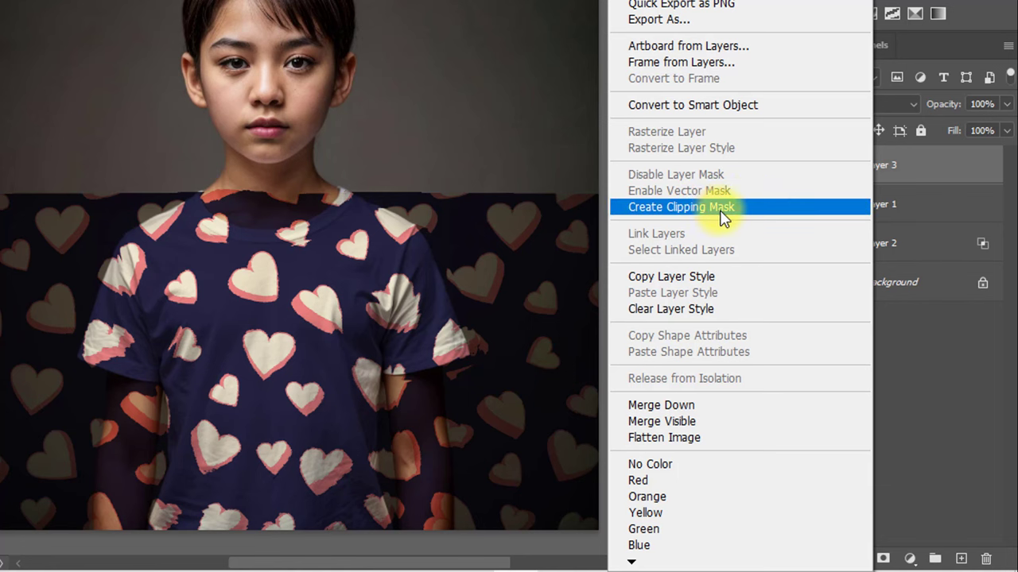
pyautogui.press('alt')
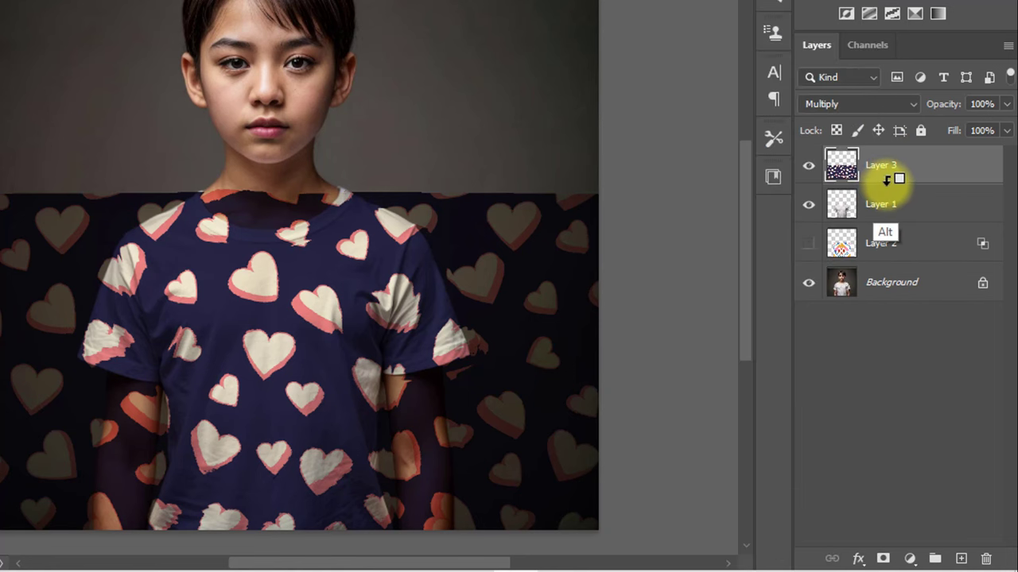
pyautogui.rightClick(871, 170)
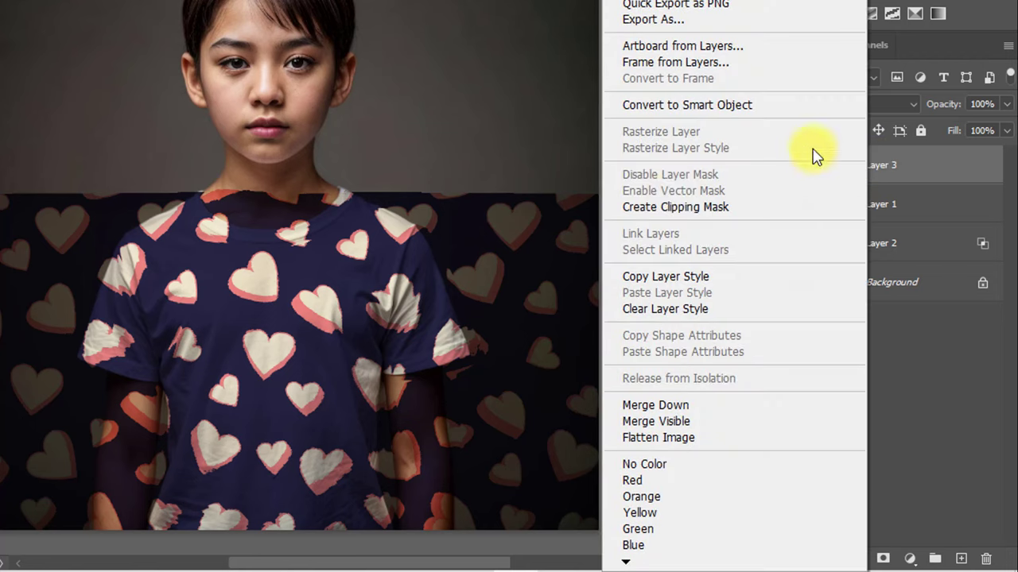
pyautogui.click(676, 206)
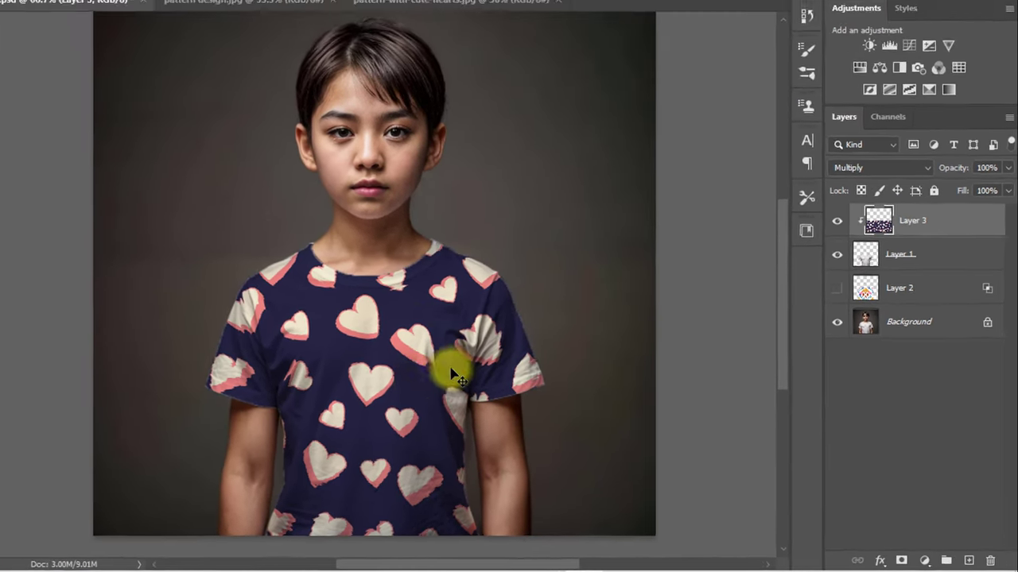
pyautogui.hotkey('ctrl', 't')
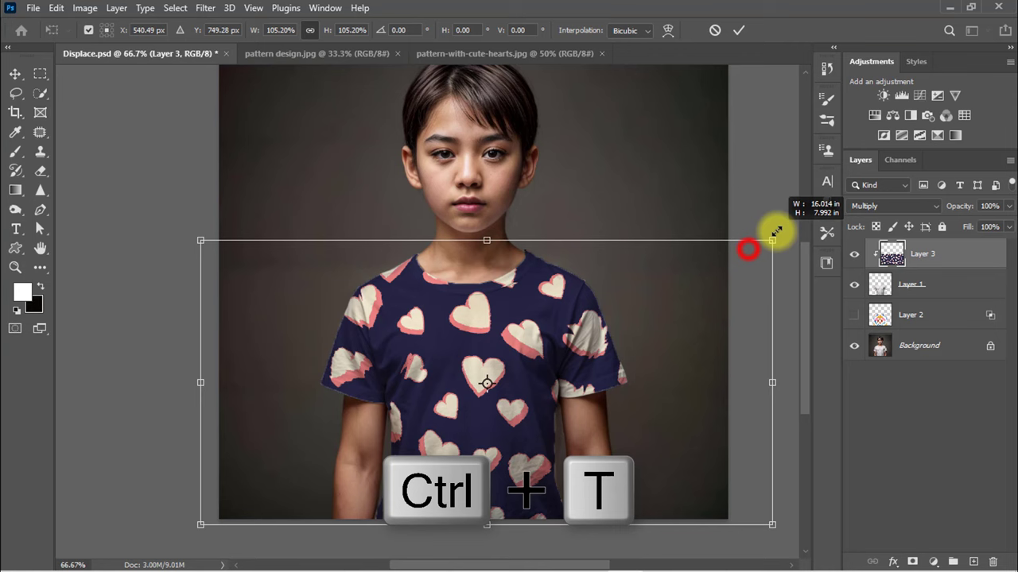
pyautogui.moveTo(658, 316); pyautogui.dragTo(643, 316)
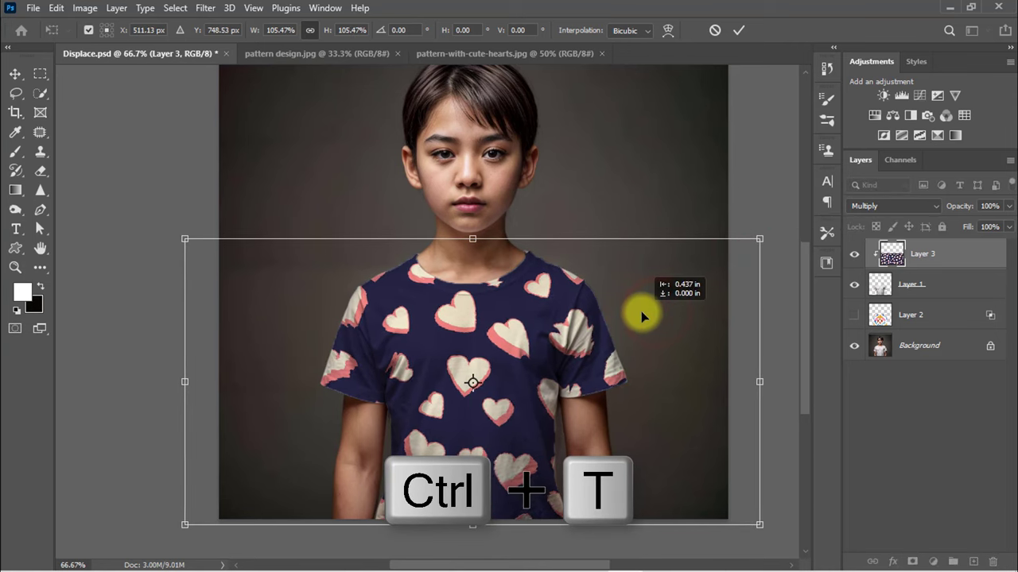
pyautogui.press('Return')
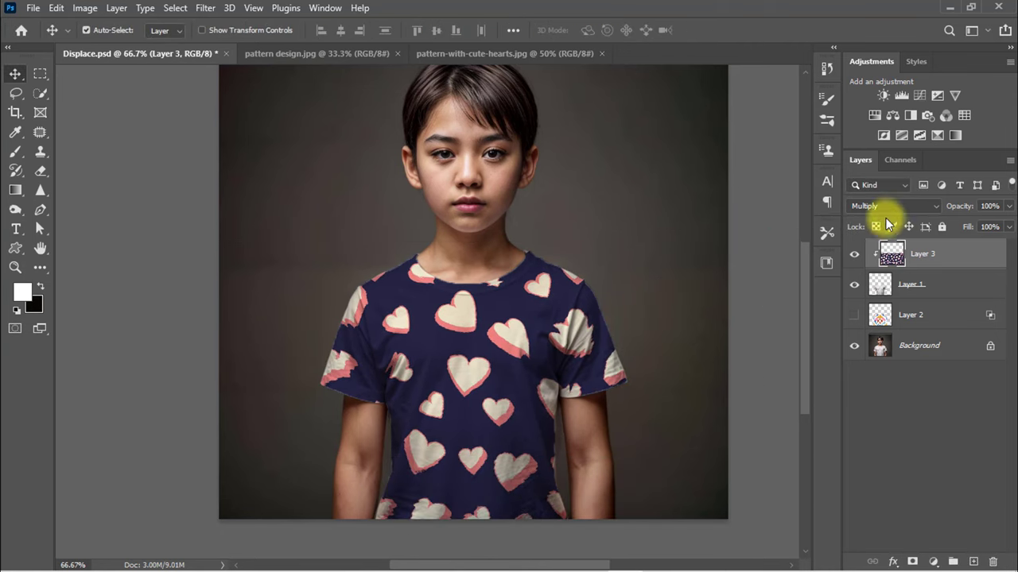
# - Try other blend modes on the hearts layer, then settle back on Multiply
pyautogui.click(882, 205)
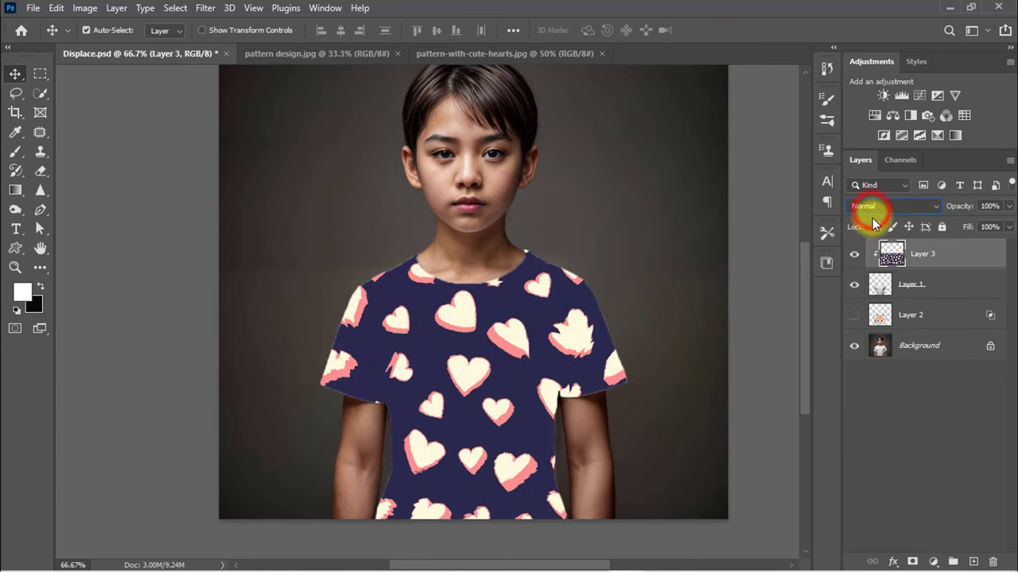
pyautogui.press('Down')
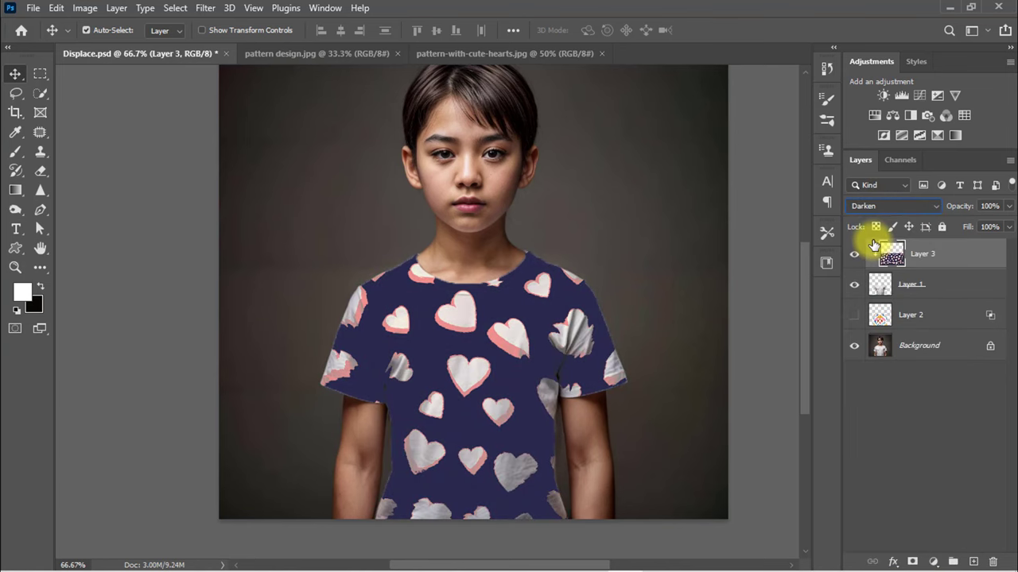
pyautogui.press('Down')
pyautogui.press('Down')
pyautogui.press('Down')
pyautogui.press('Down')
pyautogui.press('Down')
pyautogui.press('Down')
pyautogui.press('Down')
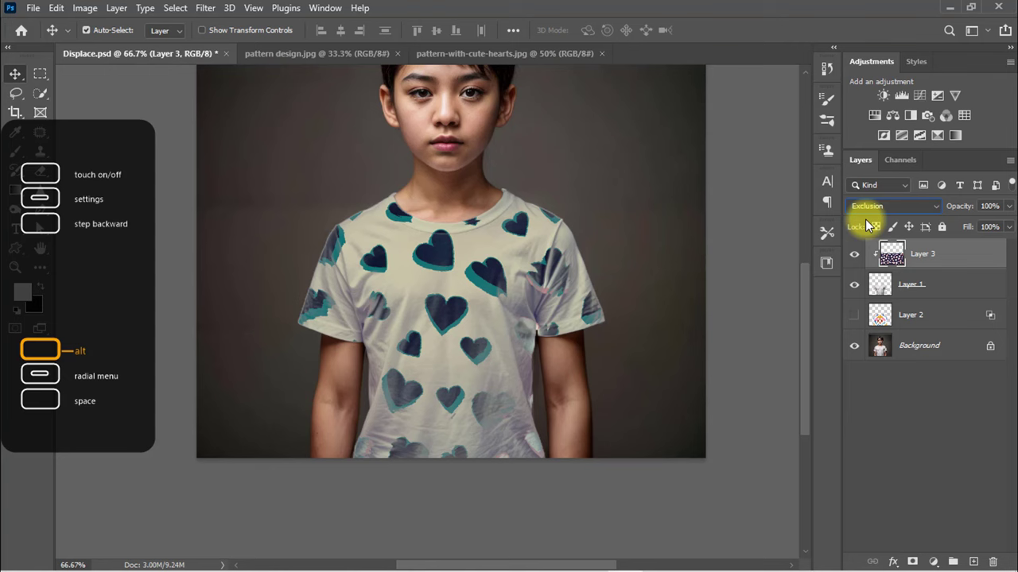
pyautogui.press('Up')
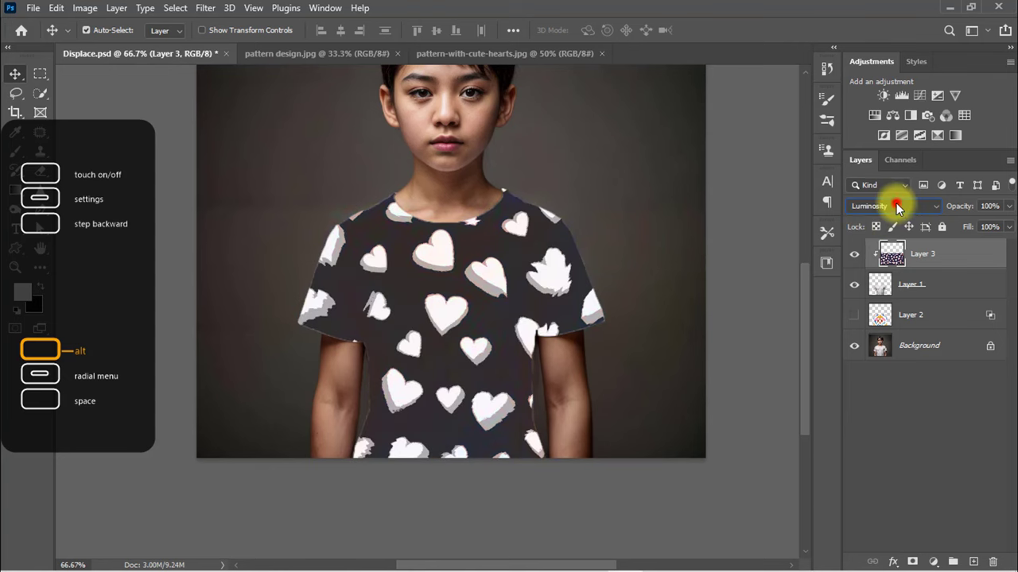
pyautogui.click(894, 204)
pyautogui.click(869, 259)
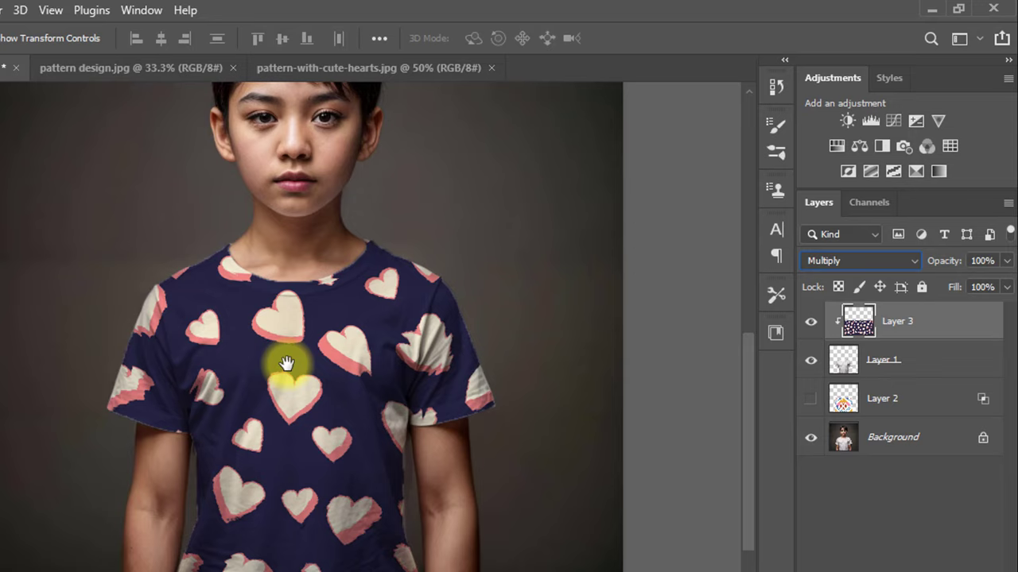
# - Split the hearts layer's Underlying Layer Blend If black and white sliders so shirt folds show through
pyautogui.rightClick(912, 328)
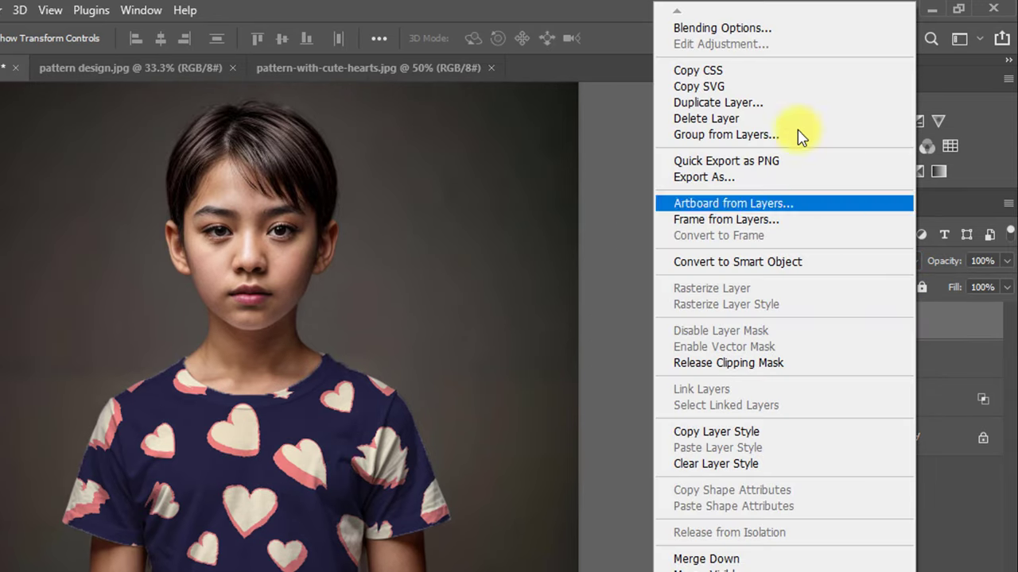
pyautogui.click(741, 29)
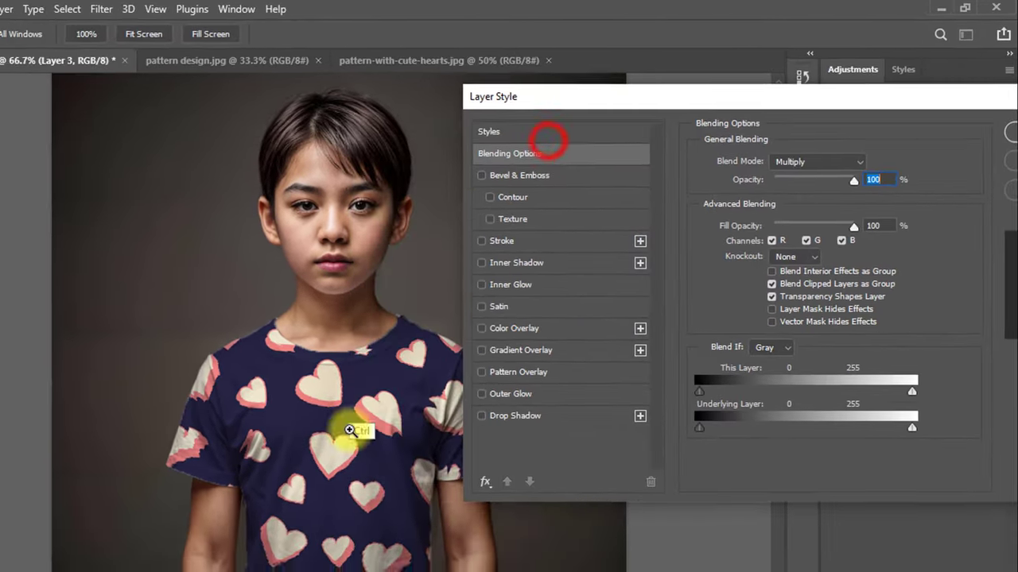
pyautogui.keyDown('ctrl'); pyautogui.click(319, 409); pyautogui.keyUp('ctrl')
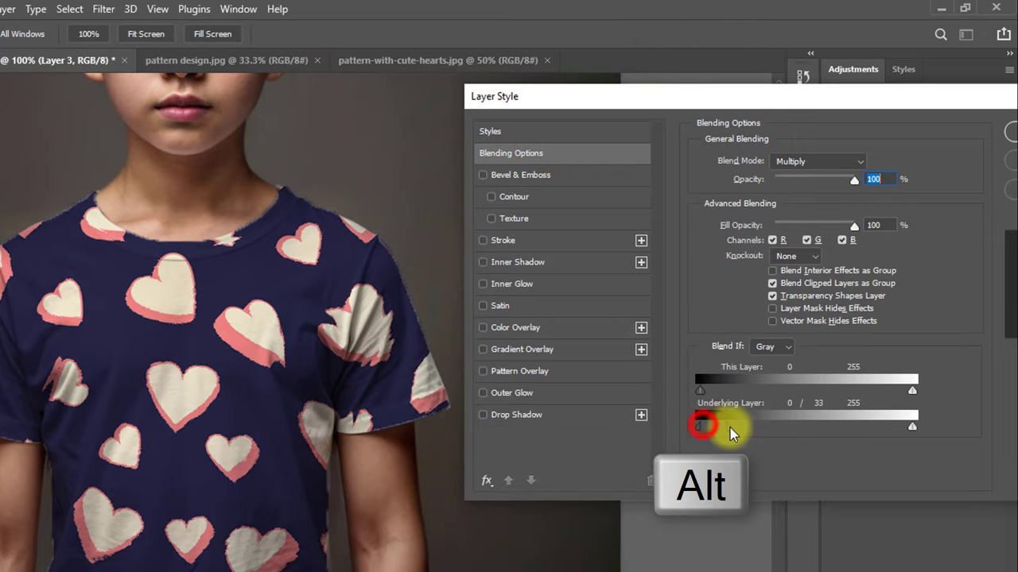
pyautogui.moveTo(708, 435); pyautogui.dragTo(757, 431)
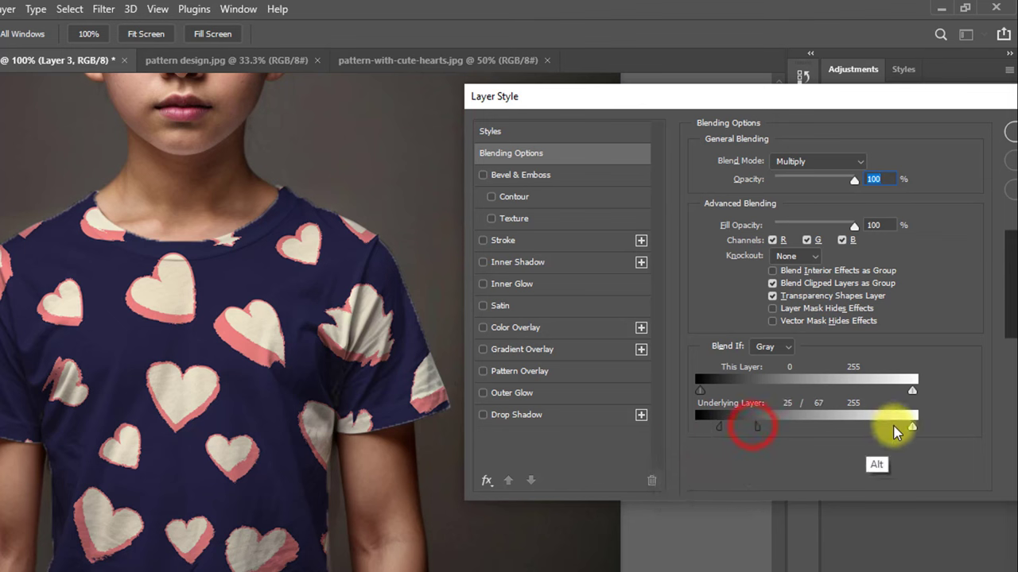
pyautogui.moveTo(912, 430); pyautogui.dragTo(849, 429)
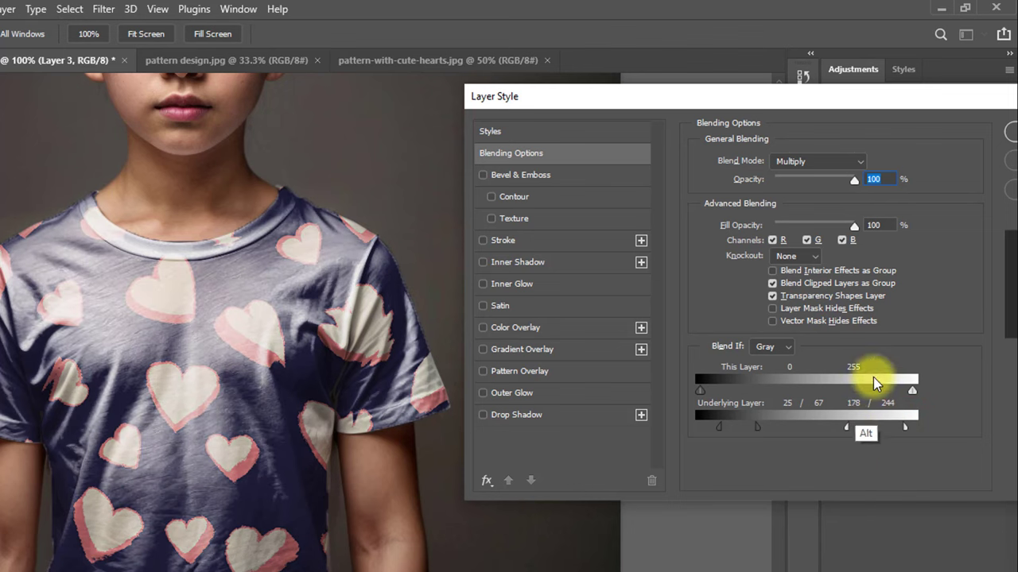
pyautogui.click(1010, 137)
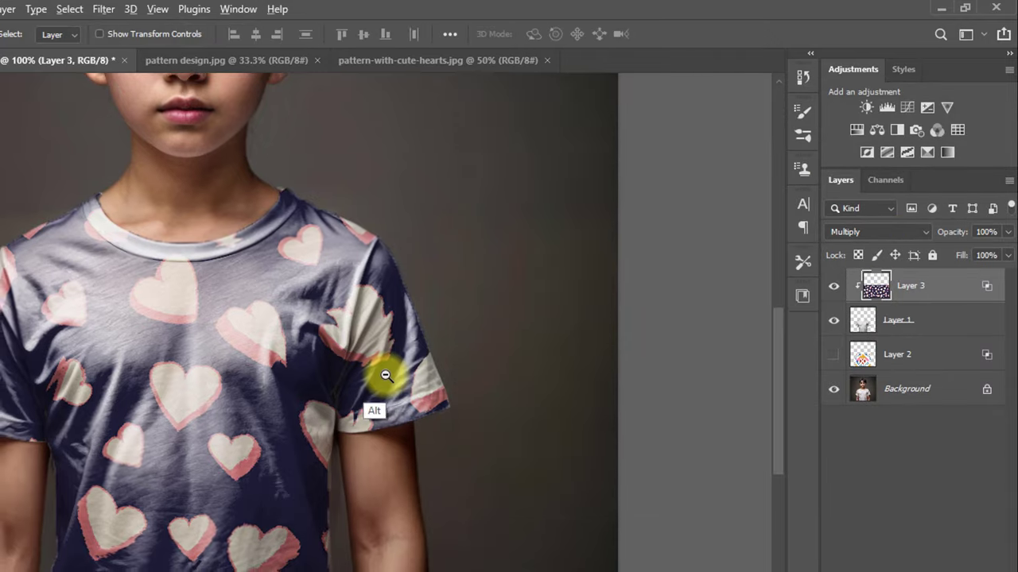
# - Hide the hearts Layer 3, show the geometric Layer 2, and bring up Save As
pyautogui.hotkey('ctrl', '-')
pyautogui.hotkey('ctrl', '-')
pyautogui.click(833, 288)
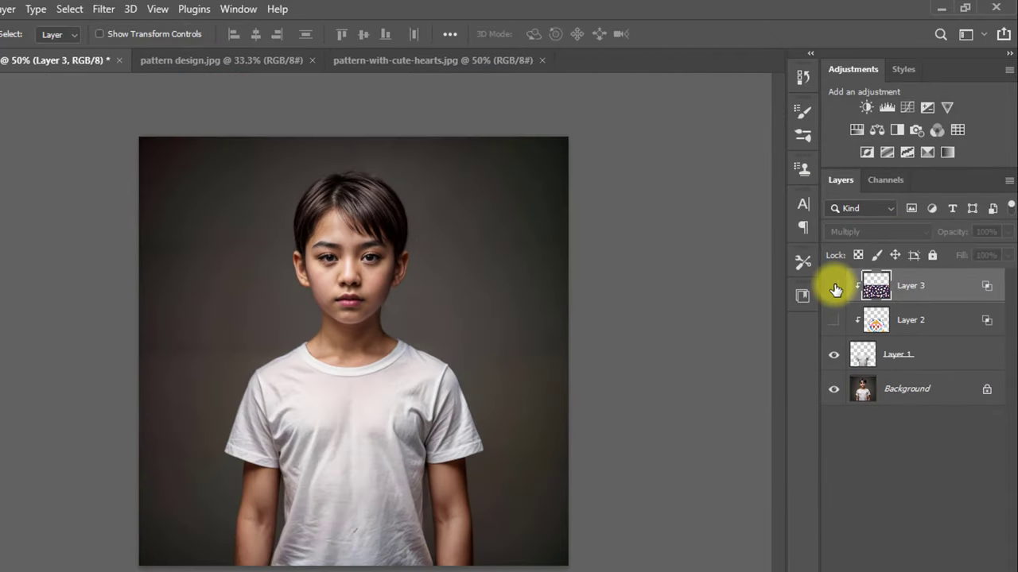
pyautogui.click(833, 288)
pyautogui.click(834, 320)
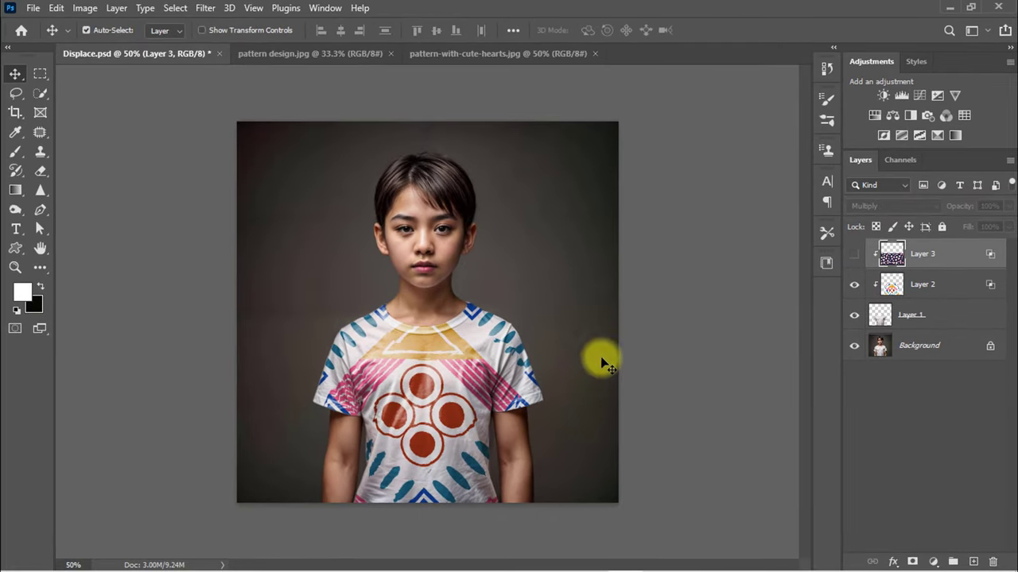
pyautogui.click(32, 8)
pyautogui.click(71, 188)
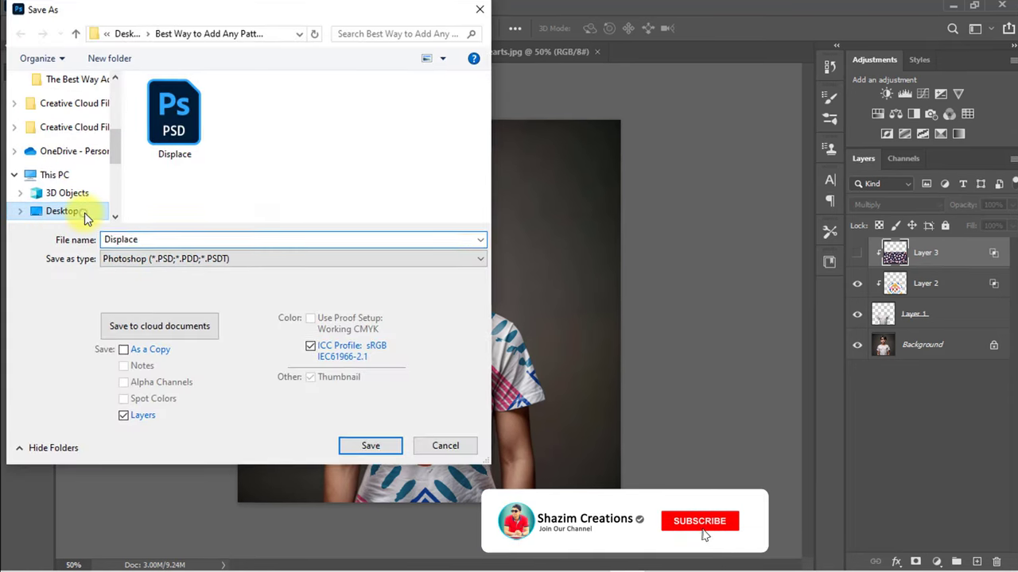
# - Save a JPEG named 'Add pattern to Cloth' to the Desktop, reaching the JPEG Options
pyautogui.click(163, 259)
pyautogui.click(229, 282)
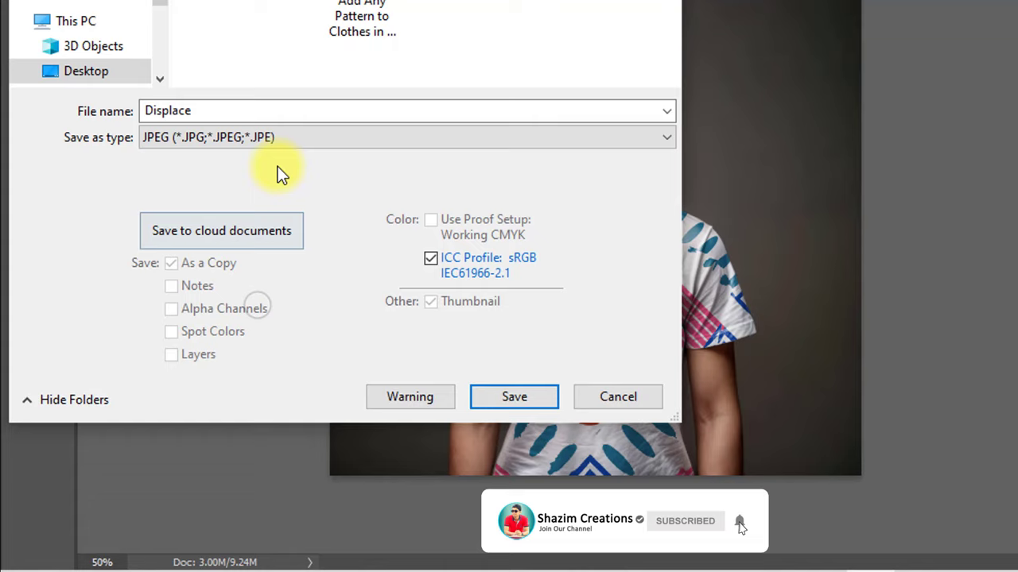
pyautogui.click(265, 112)
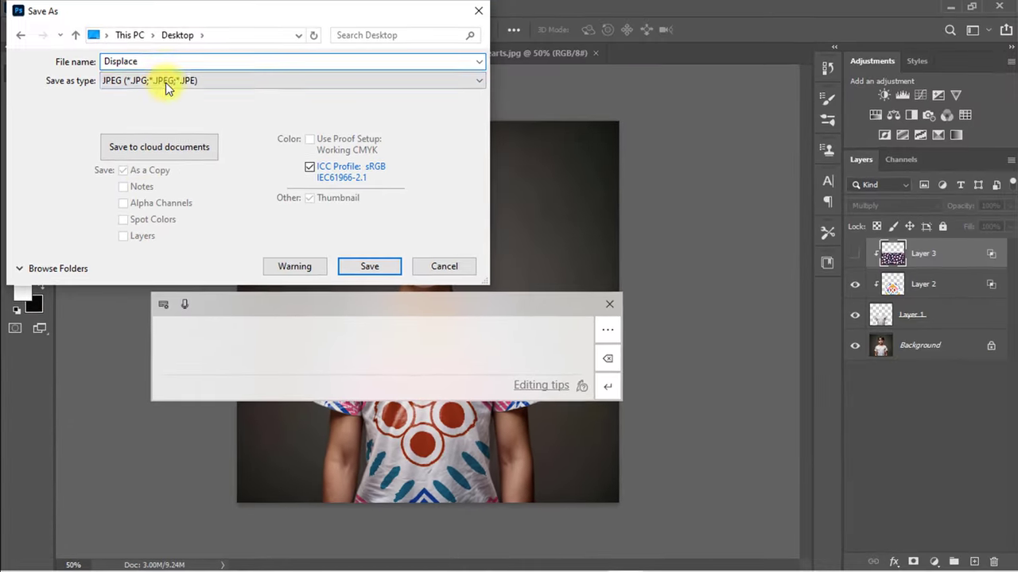
pyautogui.write('Add pattern to ')
pyautogui.write('Cl')
pyautogui.write('oth')
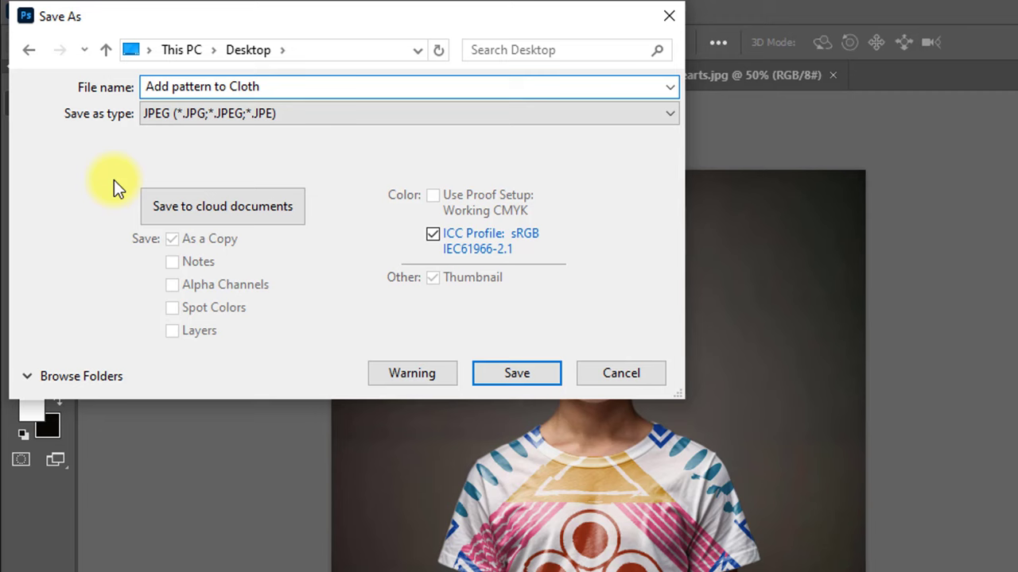
pyautogui.press('Return')
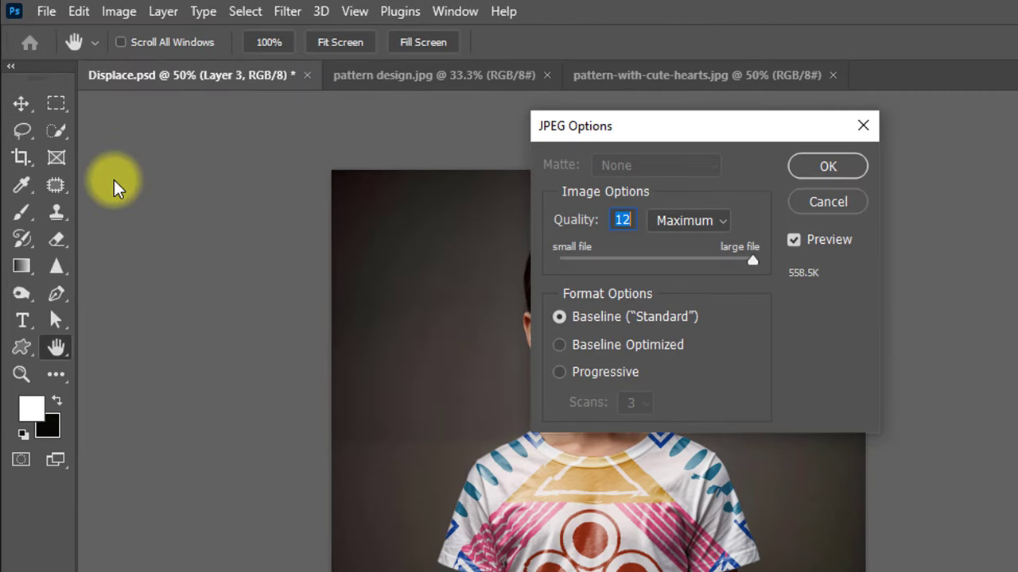